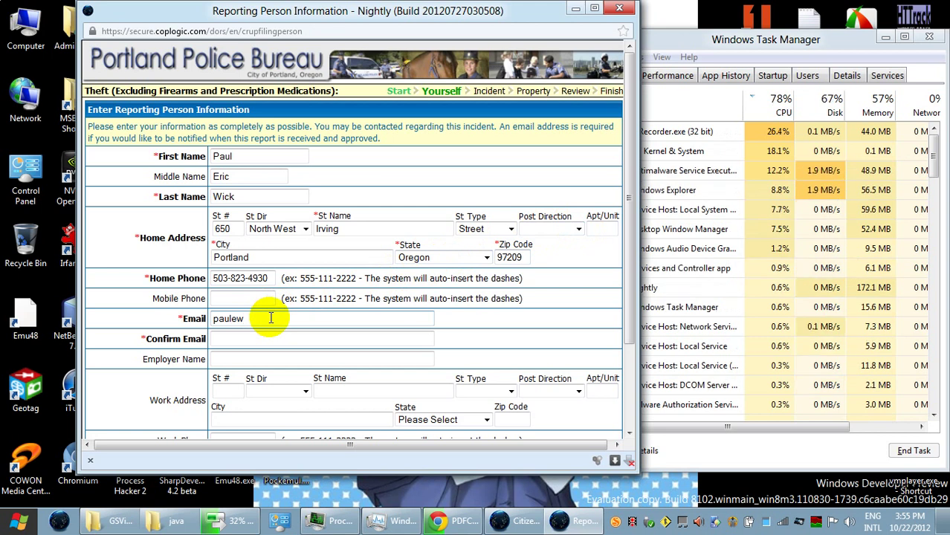
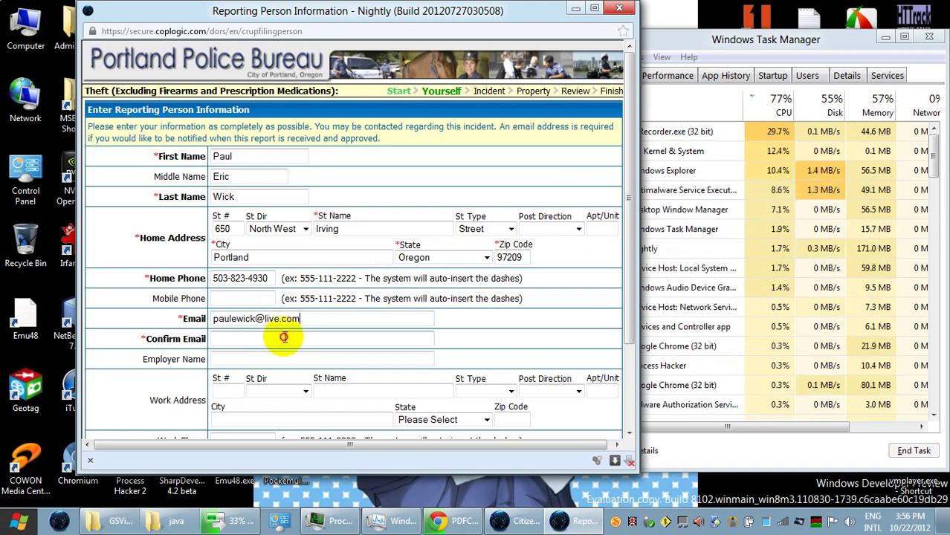
Step: Enter the reporting person's e-mail and copy it into the Confirm Email field
{"action": "left_click_drag", "start_coordinate": [301, 318], "coordinate": [193, 316]}
{"action": "key", "text": "ctrl+c"}
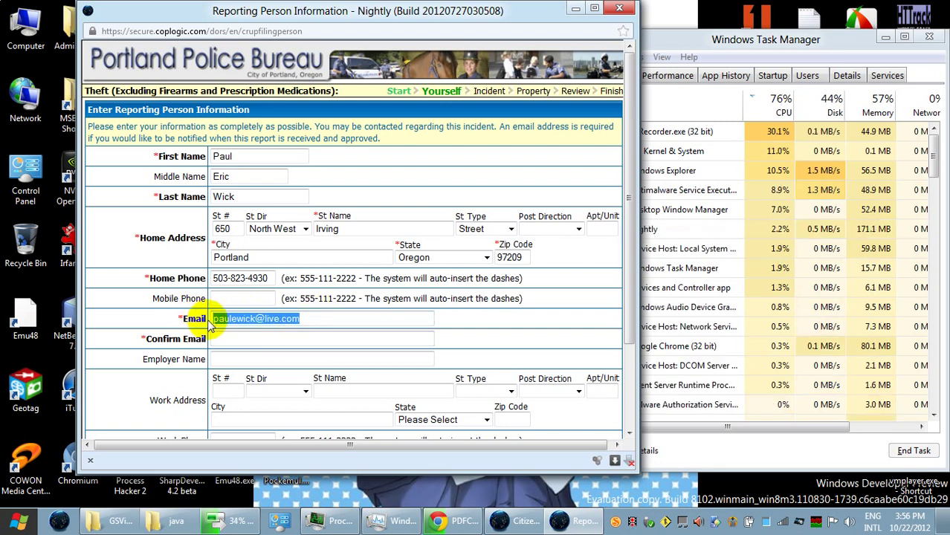
{"action": "left_click", "coordinate": [260, 339]}
{"action": "key", "text": "ctrl+v"}
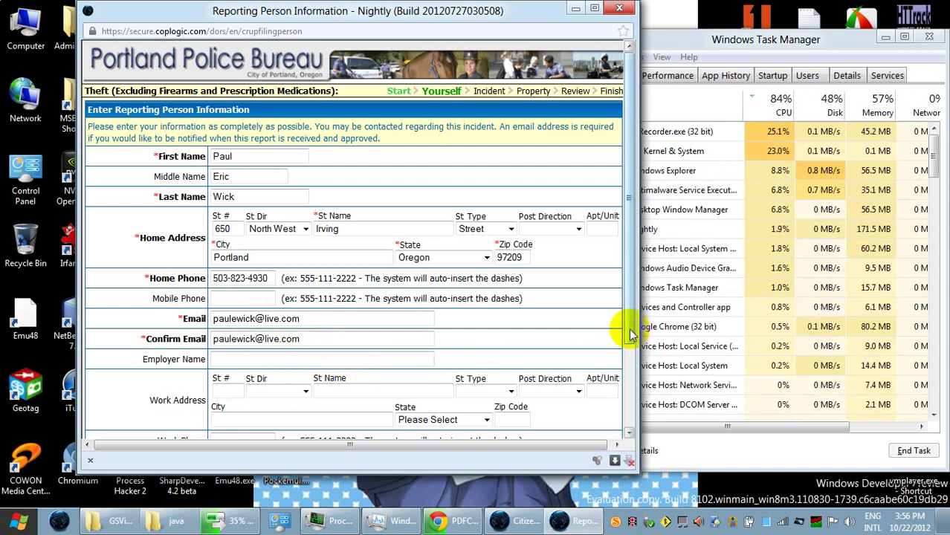
Step: Set the race to White/Arab and the sex to Male
{"action": "left_click_drag", "start_coordinate": [630, 334], "coordinate": [619, 456]}
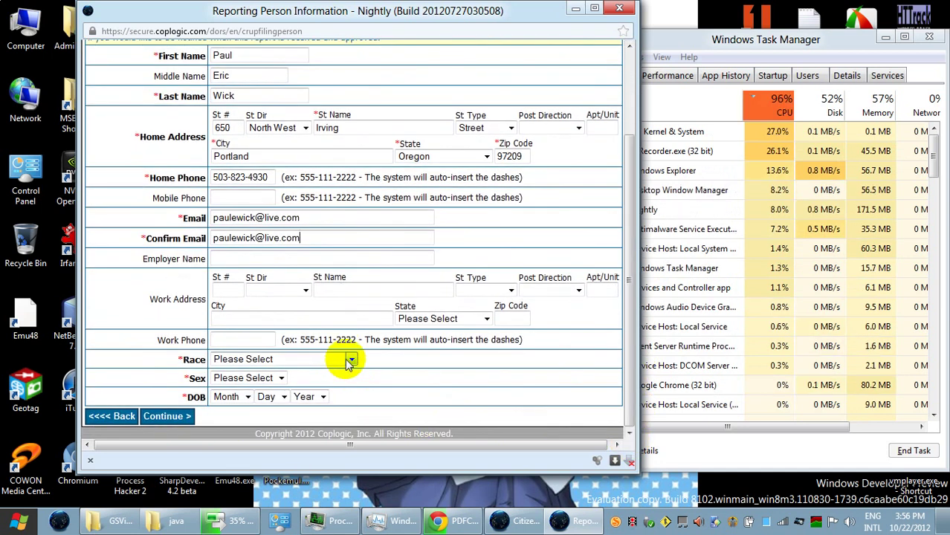
{"action": "left_click", "coordinate": [347, 360]}
{"action": "left_click", "coordinate": [316, 473]}
{"action": "left_click", "coordinate": [275, 377]}
{"action": "left_click", "coordinate": [265, 412]}
{"action": "left_click", "coordinate": [248, 397]}
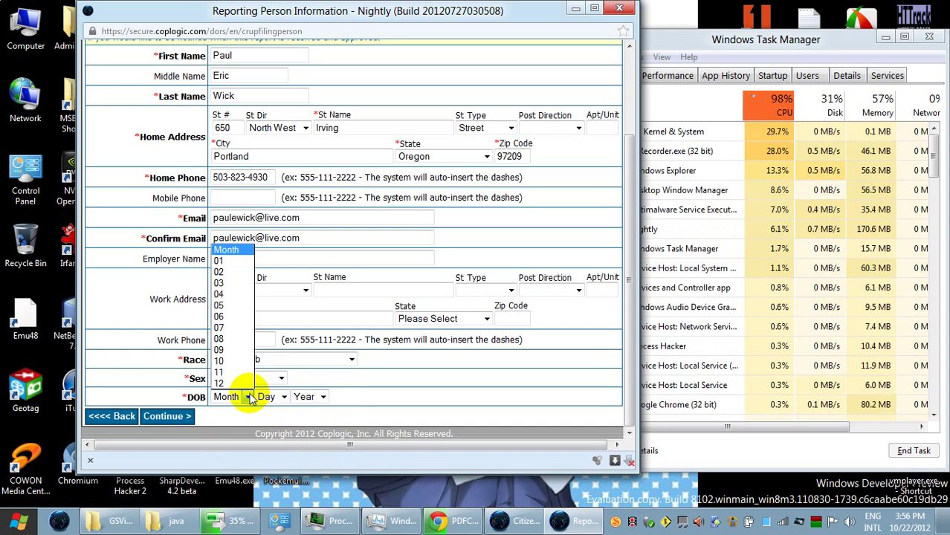
{"action": "left_click", "coordinate": [249, 261]}
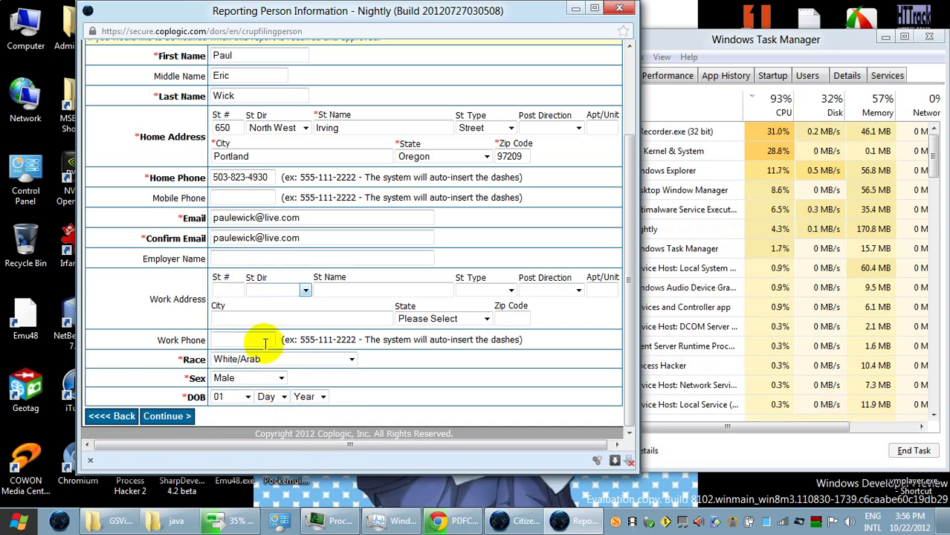
{"action": "left_click", "coordinate": [276, 396]}
{"action": "left_click", "coordinate": [272, 284]}
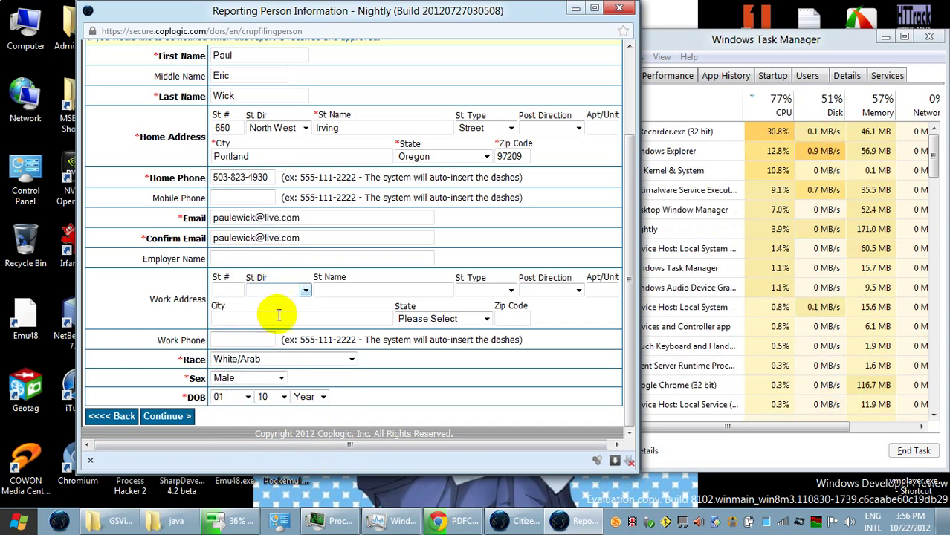
{"action": "left_click", "coordinate": [322, 396]}
{"action": "scroll", "coordinate": [324, 367], "scroll_direction": "down", "scroll_amount": 8}
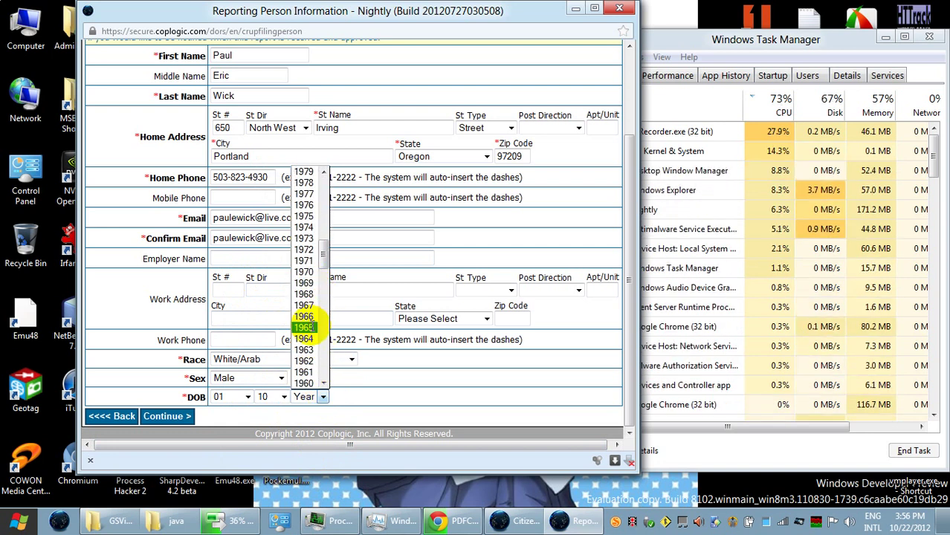
{"action": "left_click", "coordinate": [312, 328]}
{"action": "left_click", "coordinate": [162, 417]}
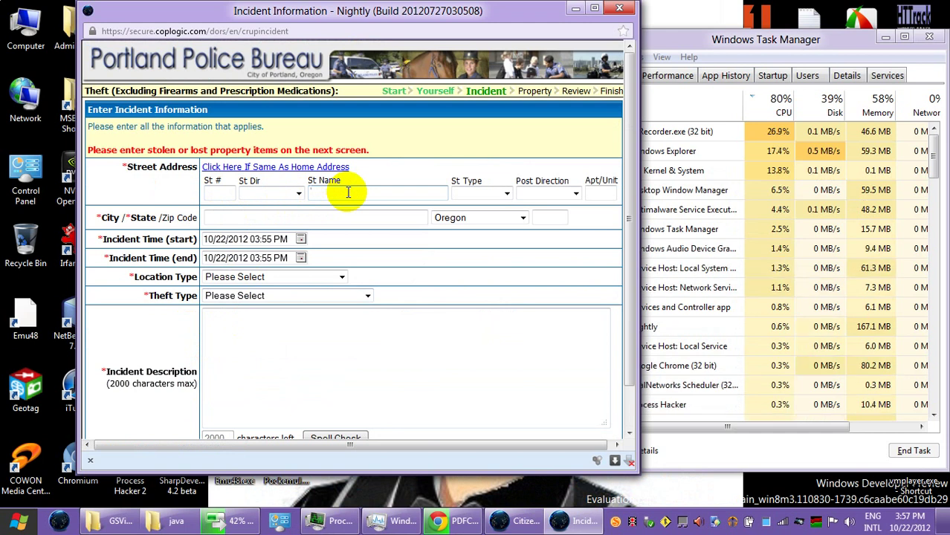
Step: Enter 'Couch and 2nd' as the incident street name, correcting the typo
{"action": "type", "text": "ouch ard"}
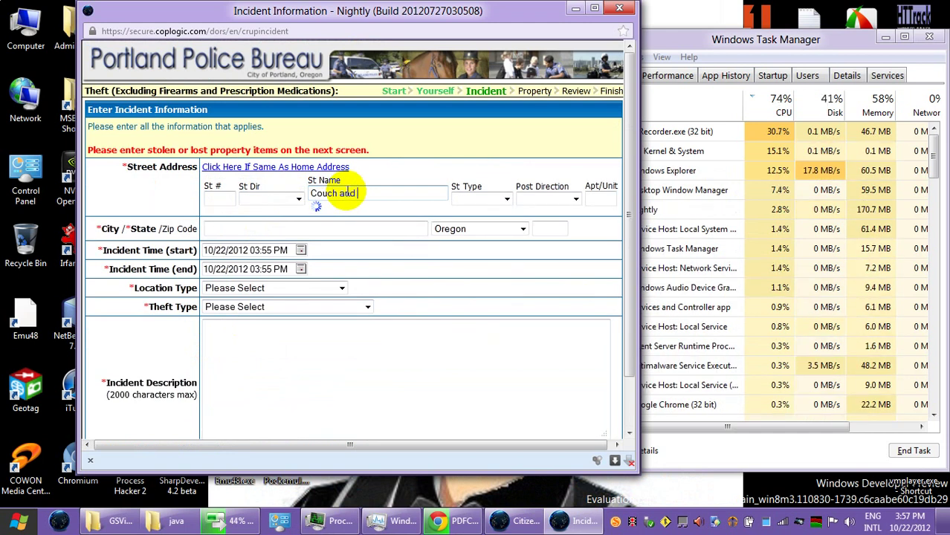
{"action": "key", "text": "BackSpace"}
{"action": "key", "text": "BackSpace"}
{"action": "key", "text": "BackSpace"}
{"action": "key", "text": "BackSpace"}
{"action": "type", "text": "2nd"}
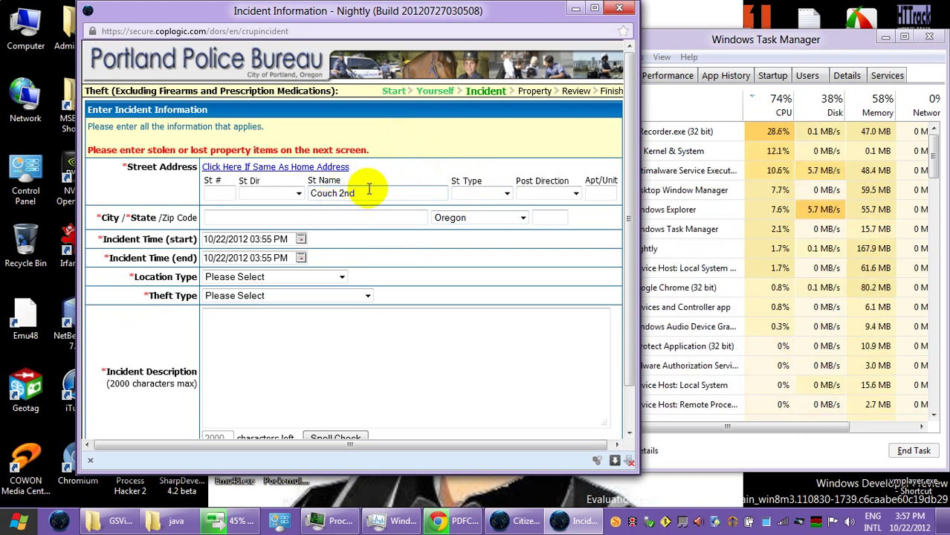
{"action": "double_click", "coordinate": [343, 193]}
{"action": "left_click", "coordinate": [358, 194]}
{"action": "type", "text": "and"}
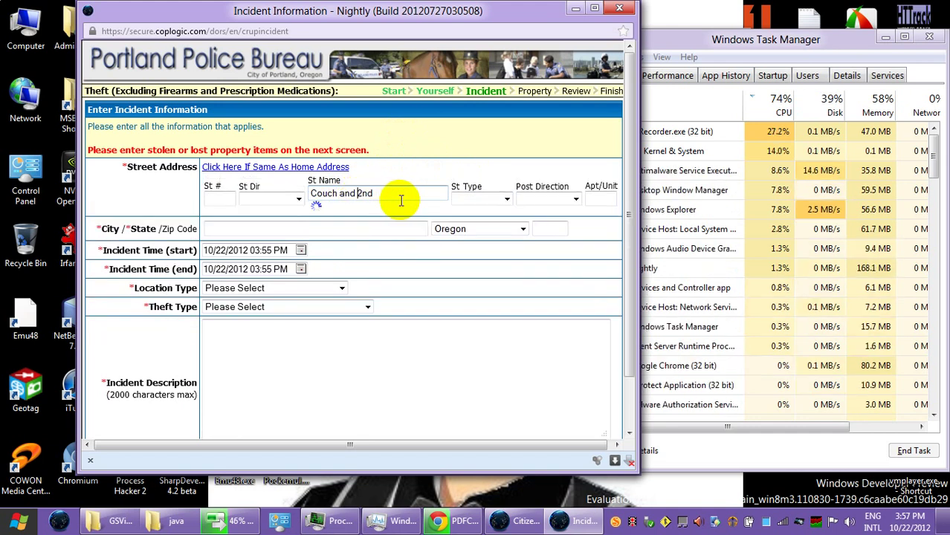
Step: Fill in Portland as the incident city and enter its zip code
{"action": "left_click", "coordinate": [293, 219]}
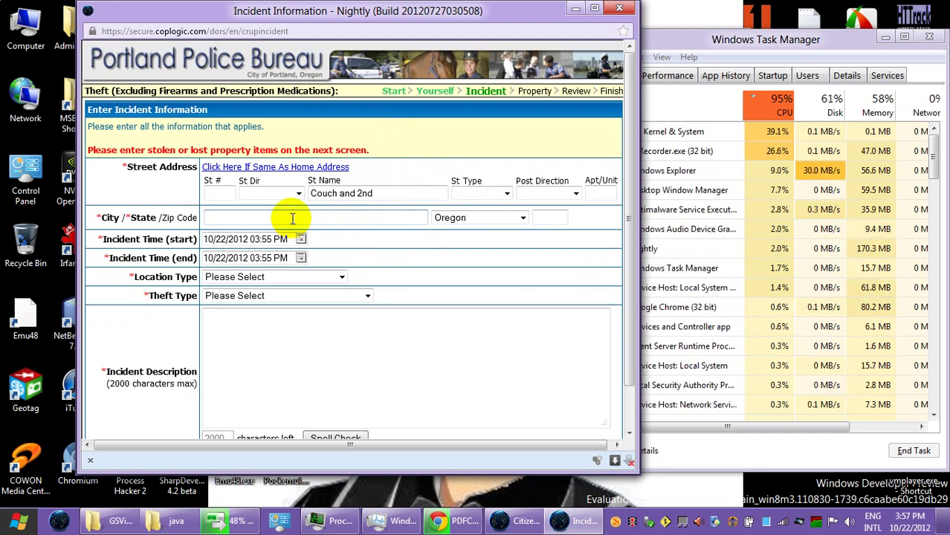
{"action": "left_click", "coordinate": [293, 218]}
{"action": "type", "text": "P"}
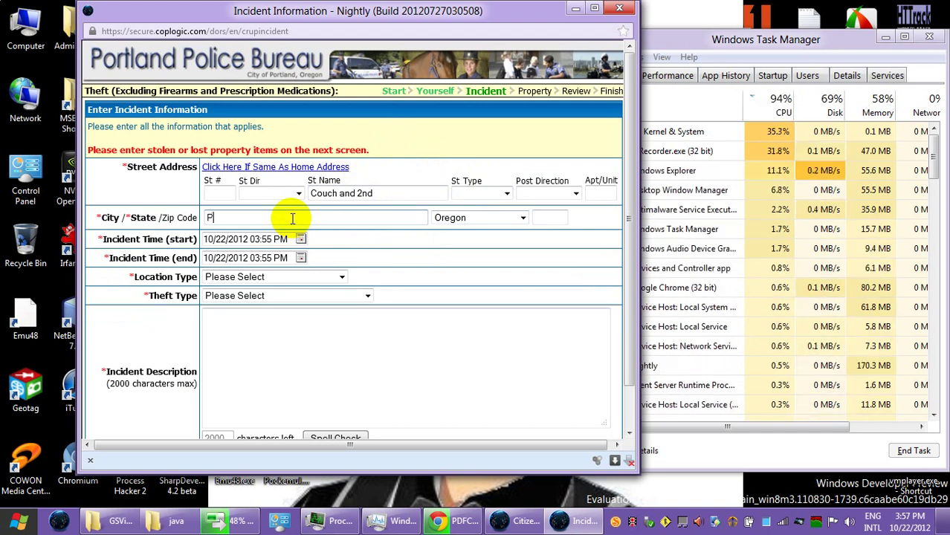
{"action": "type", "text": "ortland"}
{"action": "key", "text": "Tab"}
{"action": "key", "text": "Tab"}
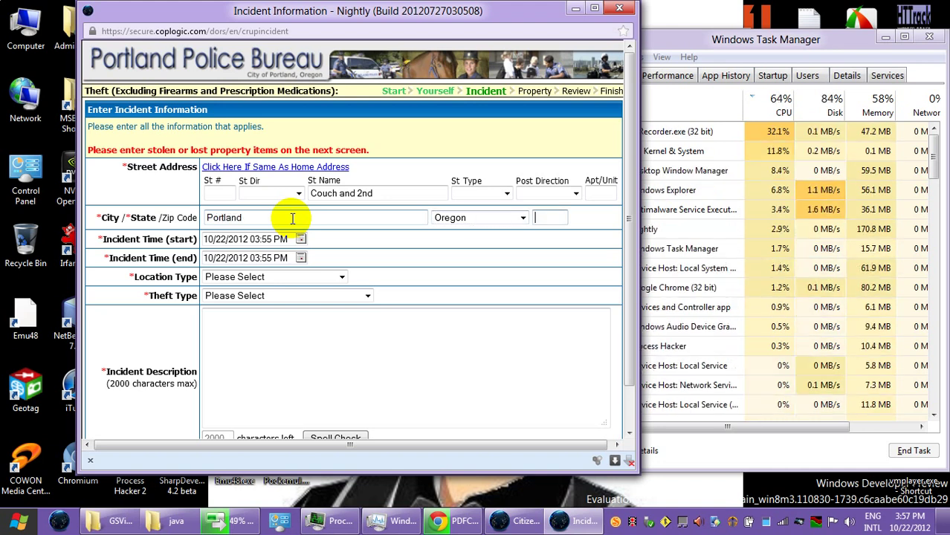
{"action": "type", "text": "97209"}
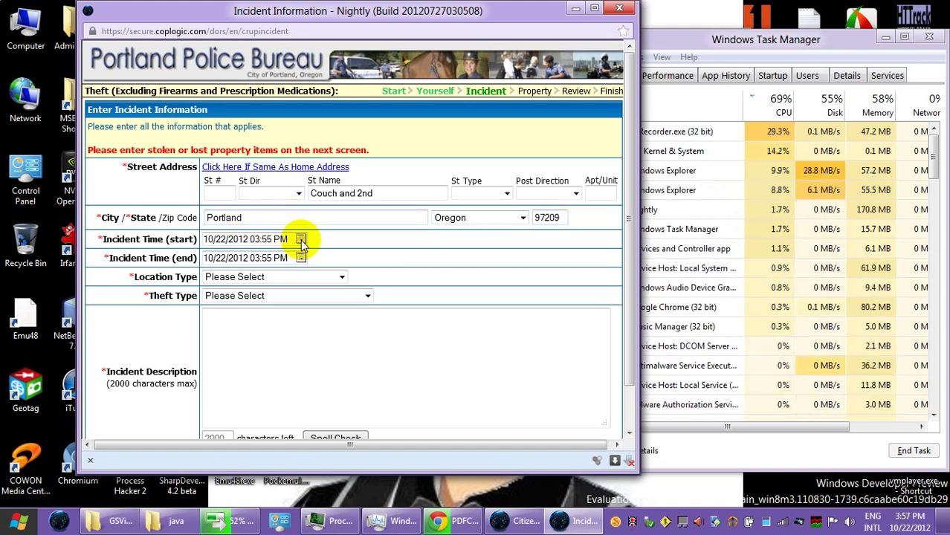
Step: Set the incident period from 10/21/2012 11:00 PM to 10/22/2012 02:30 AM
{"action": "left_click", "coordinate": [301, 240]}
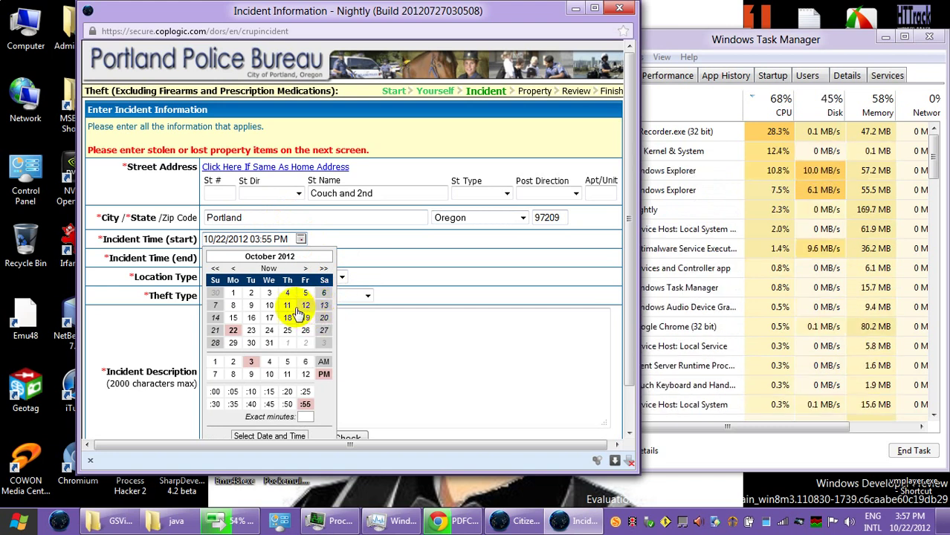
{"action": "left_click", "coordinate": [215, 330]}
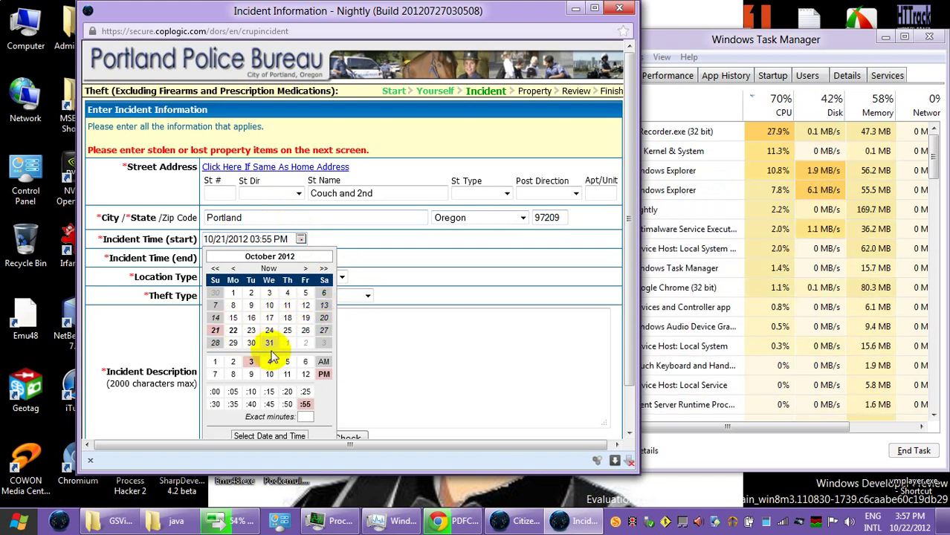
{"action": "left_click", "coordinate": [288, 376]}
{"action": "left_click", "coordinate": [215, 391]}
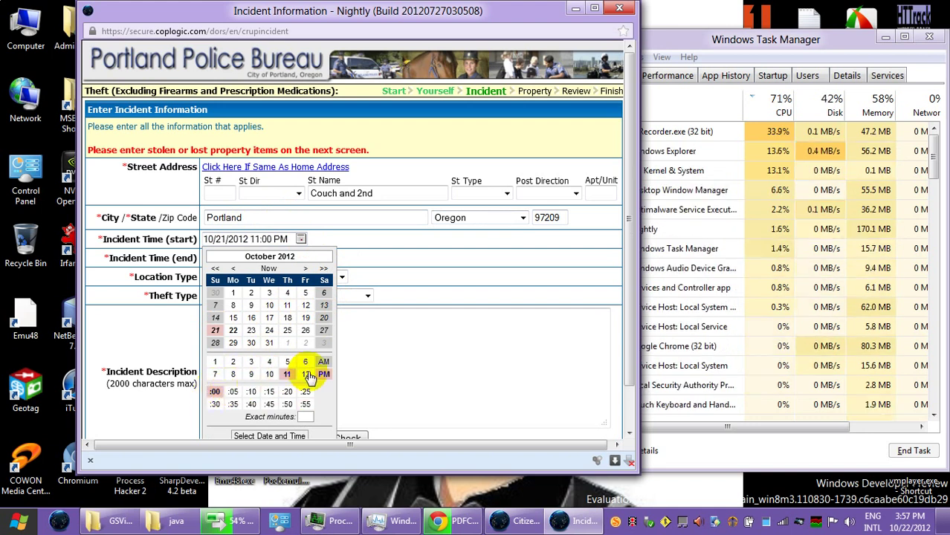
{"action": "left_click", "coordinate": [399, 329]}
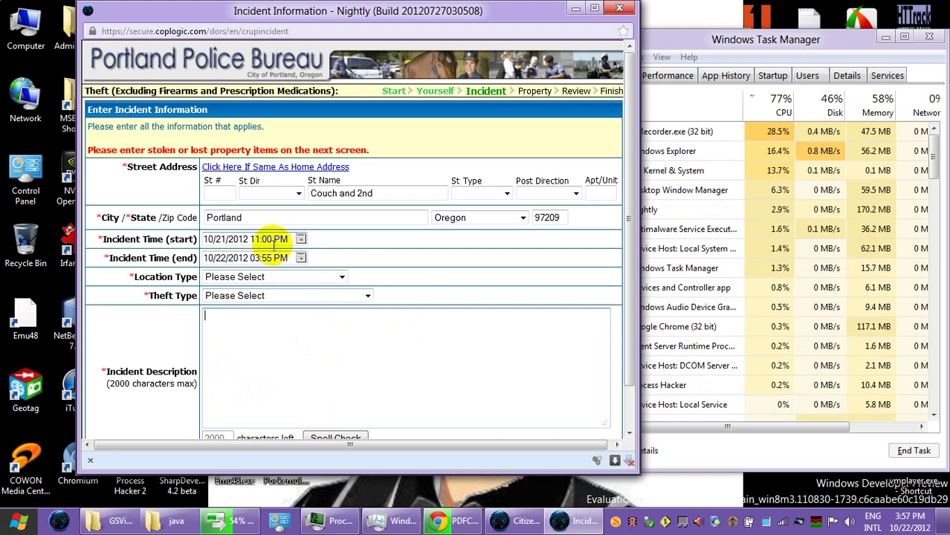
{"action": "left_click", "coordinate": [300, 258]}
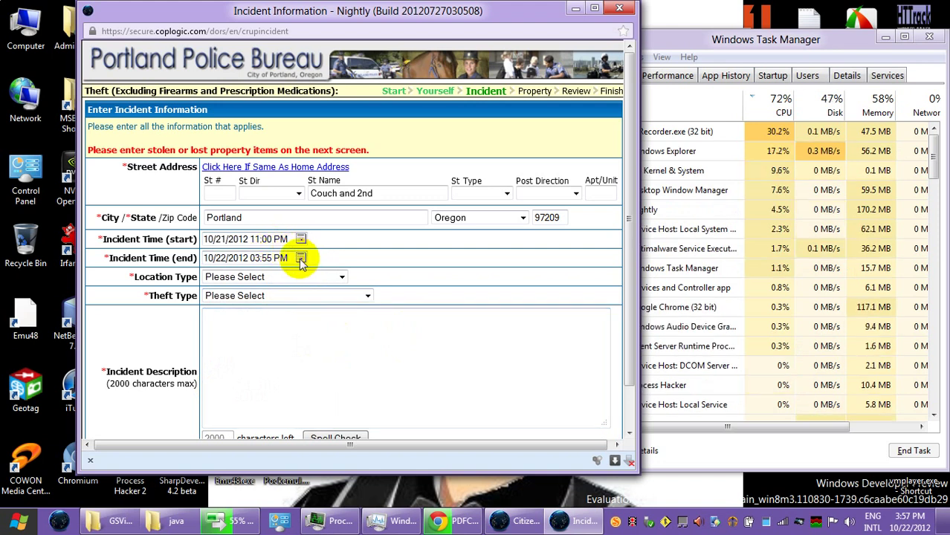
{"action": "left_click", "coordinate": [233, 380]}
{"action": "left_click", "coordinate": [215, 423]}
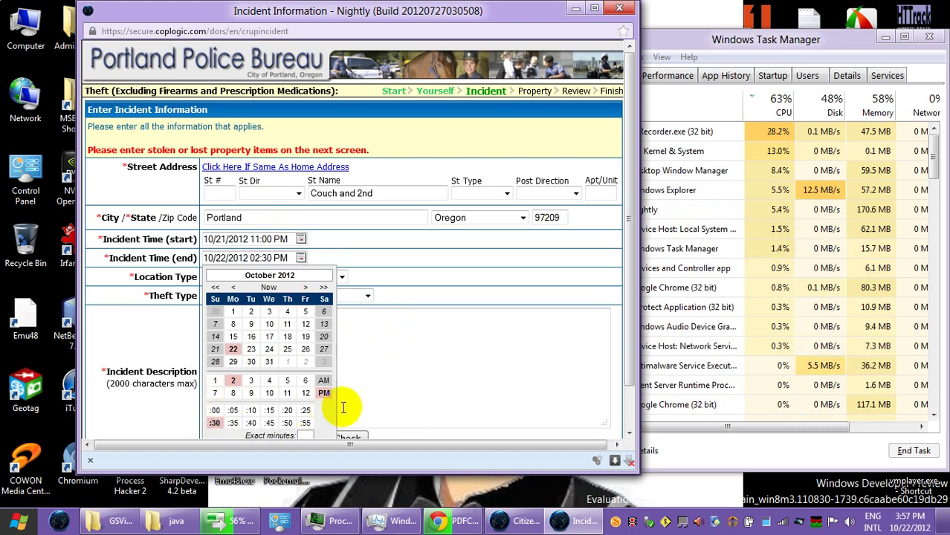
{"action": "left_click", "coordinate": [324, 381]}
{"action": "left_click", "coordinate": [365, 382]}
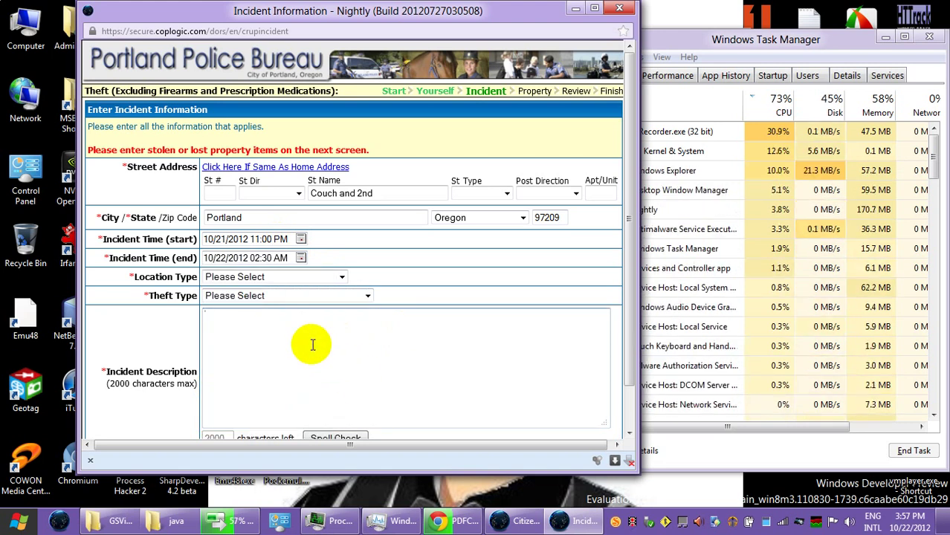
Step: Choose Street/Hwy/Sidewalk as location type and Theft All Others (Includes Residence) as theft type
{"action": "left_click", "coordinate": [316, 277]}
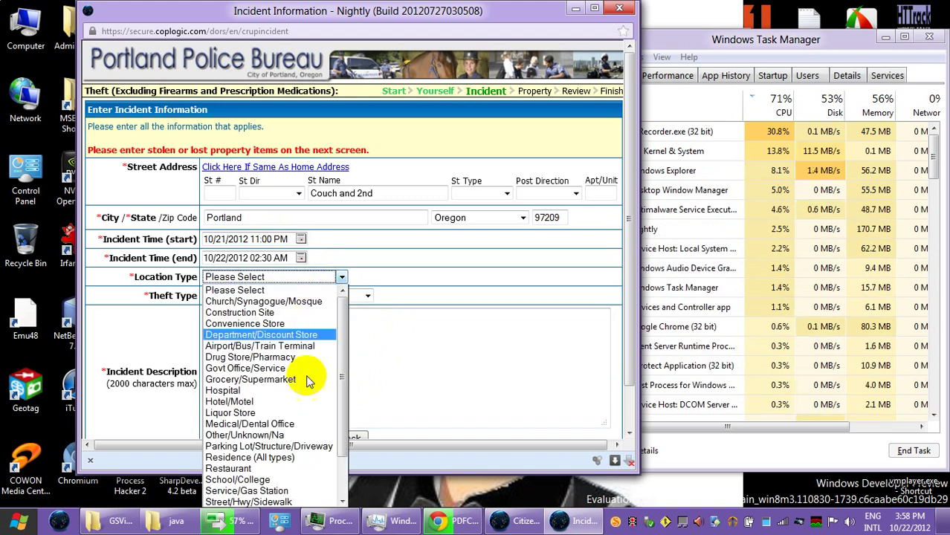
{"action": "left_click", "coordinate": [298, 503]}
{"action": "left_click", "coordinate": [303, 296]}
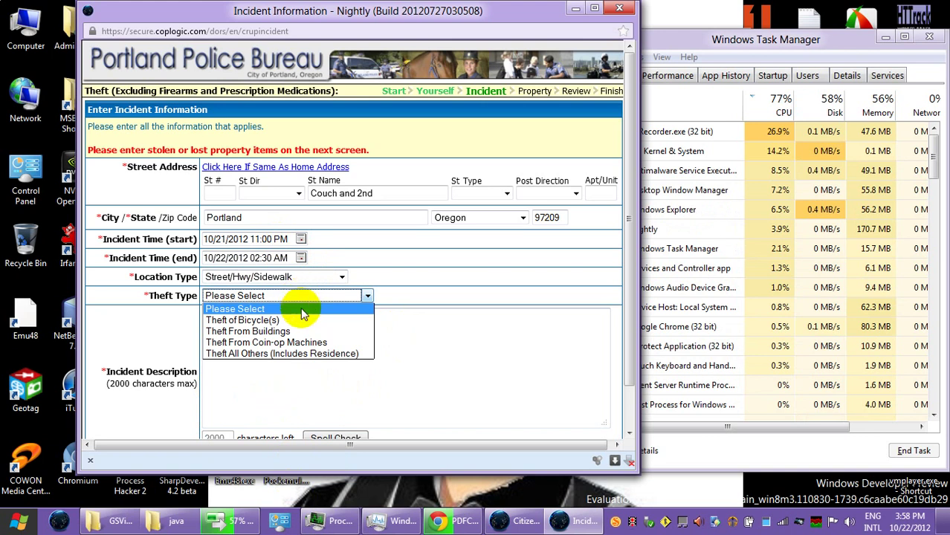
{"action": "left_click", "coordinate": [306, 354]}
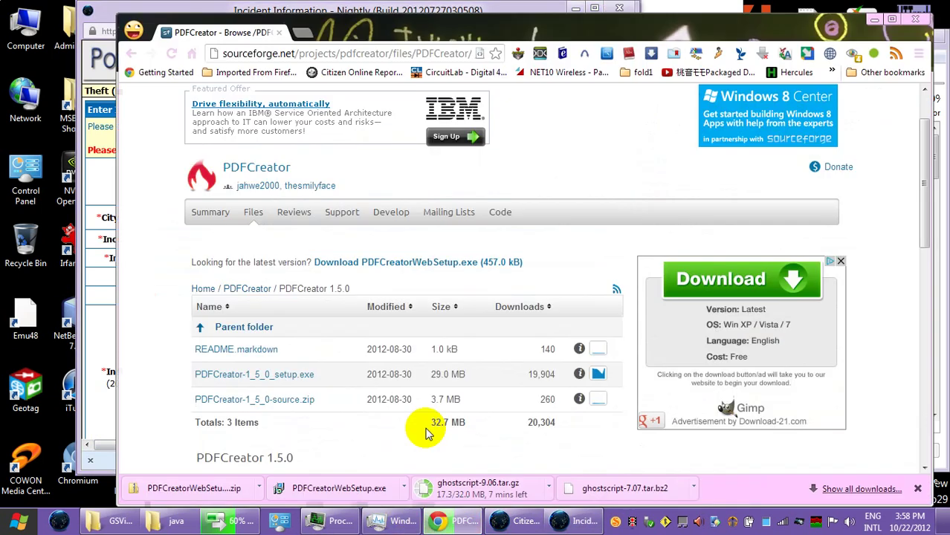
Step: Load wordpress.com in a new Chrome tab
{"action": "left_click", "coordinate": [453, 520]}
{"action": "left_click", "coordinate": [301, 32]}
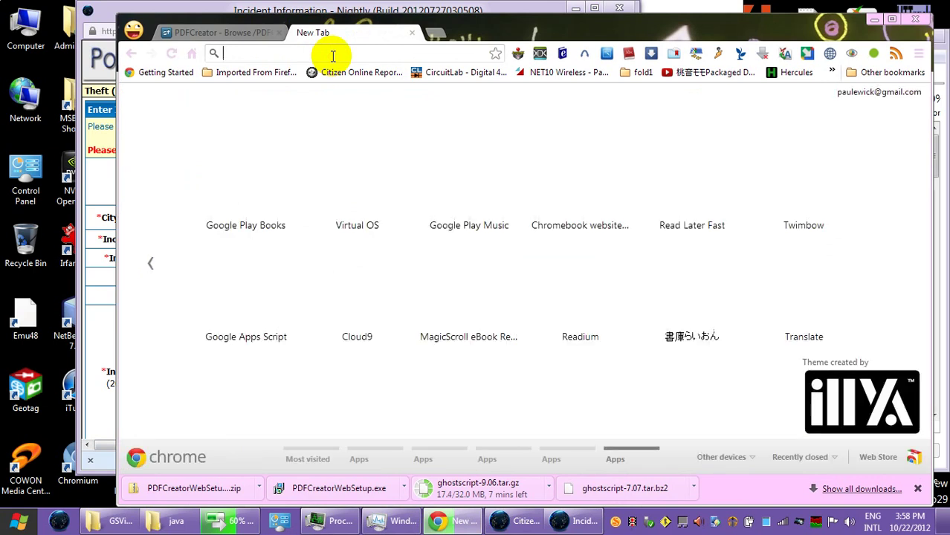
{"action": "type", "text": "wordpress.com"}
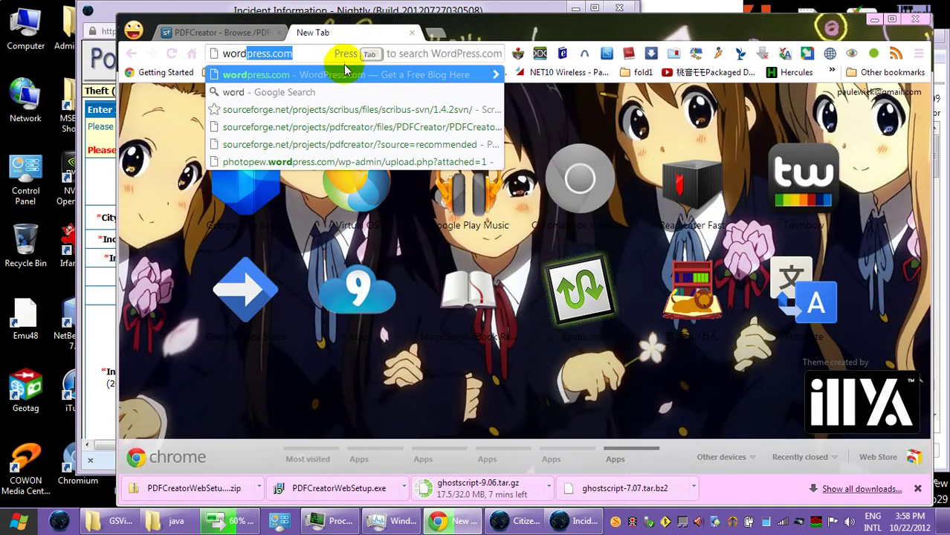
{"action": "left_click", "coordinate": [344, 79]}
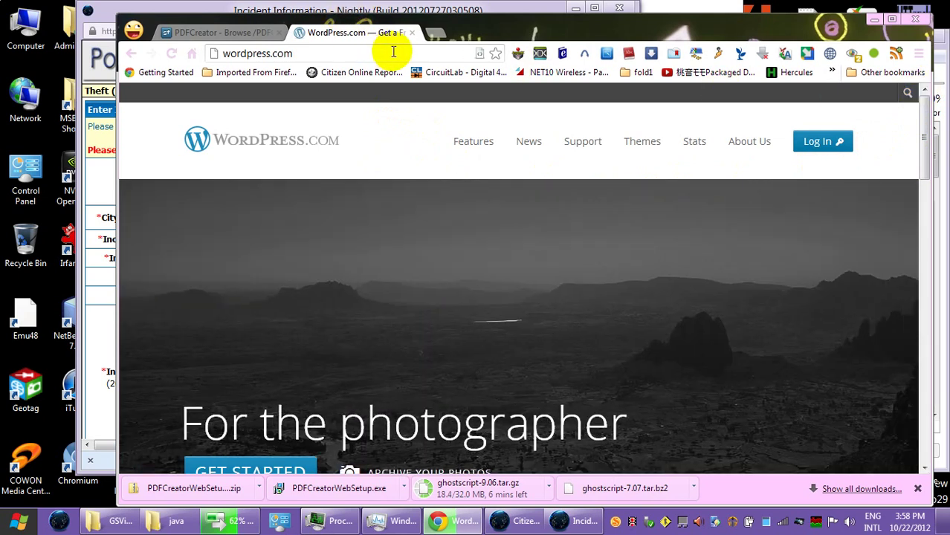
Step: Sign in to WordPress.com with the account username and password
{"action": "left_click", "coordinate": [819, 141]}
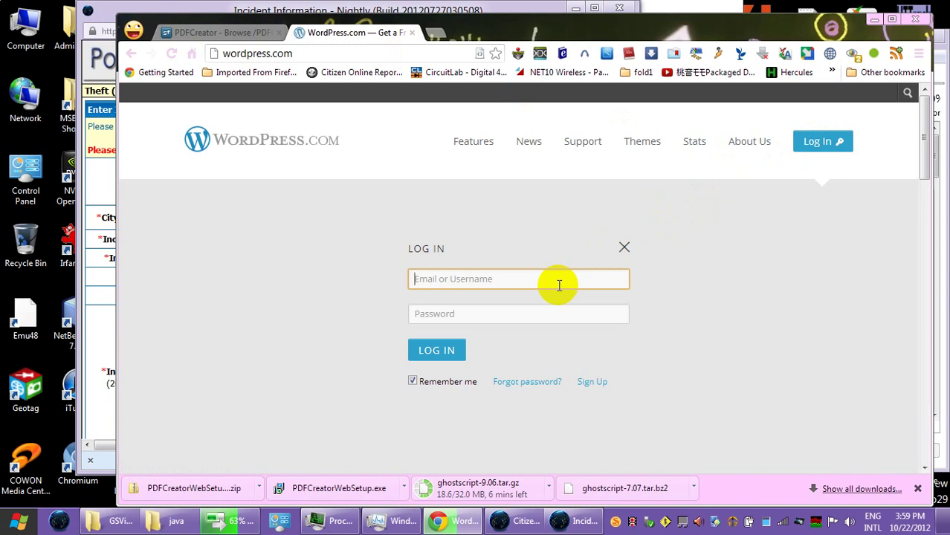
{"action": "type", "text": "blogpew"}
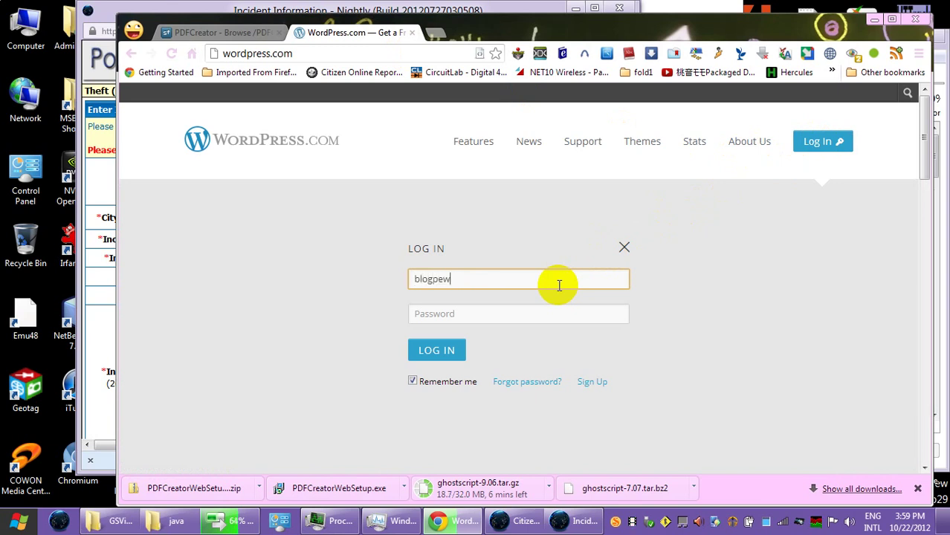
{"action": "key", "text": "Tab"}
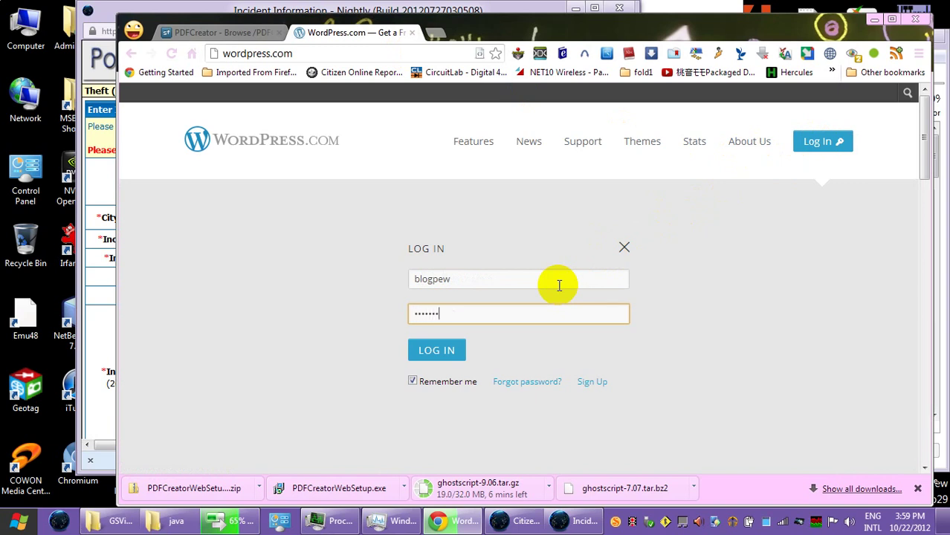
{"action": "key", "text": "Return"}
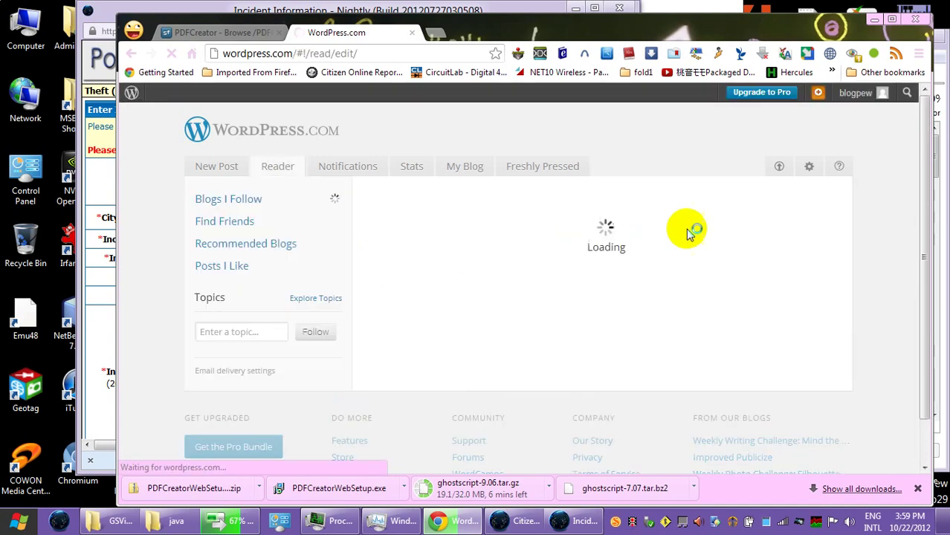
Step: Go to the blogpew blog's admin Dashboard from the account menu
{"action": "mouse_move", "coordinate": [855, 97]}
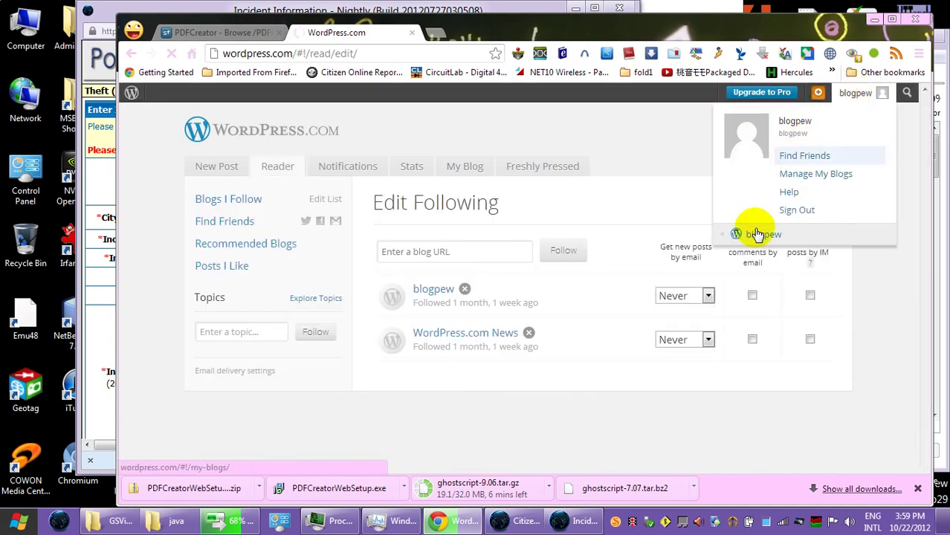
{"action": "mouse_move", "coordinate": [744, 256]}
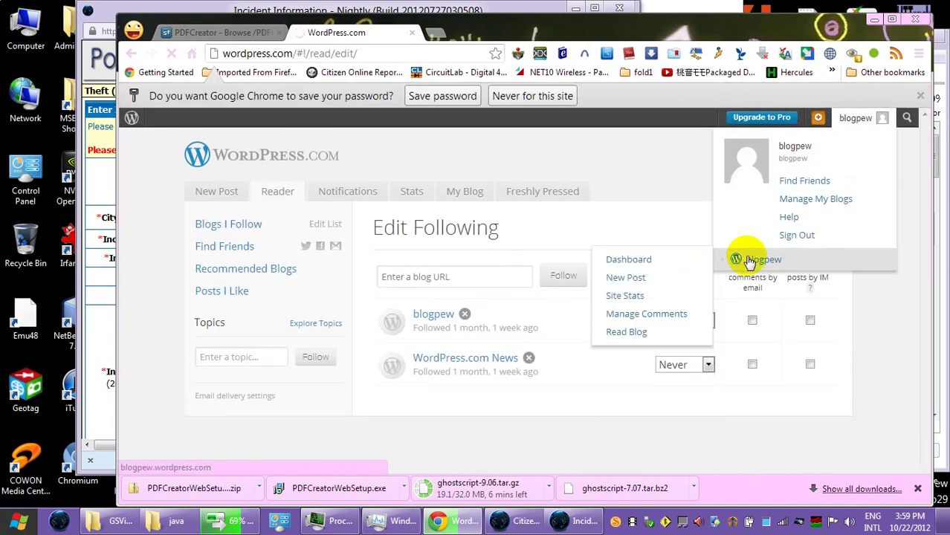
{"action": "left_click", "coordinate": [686, 264]}
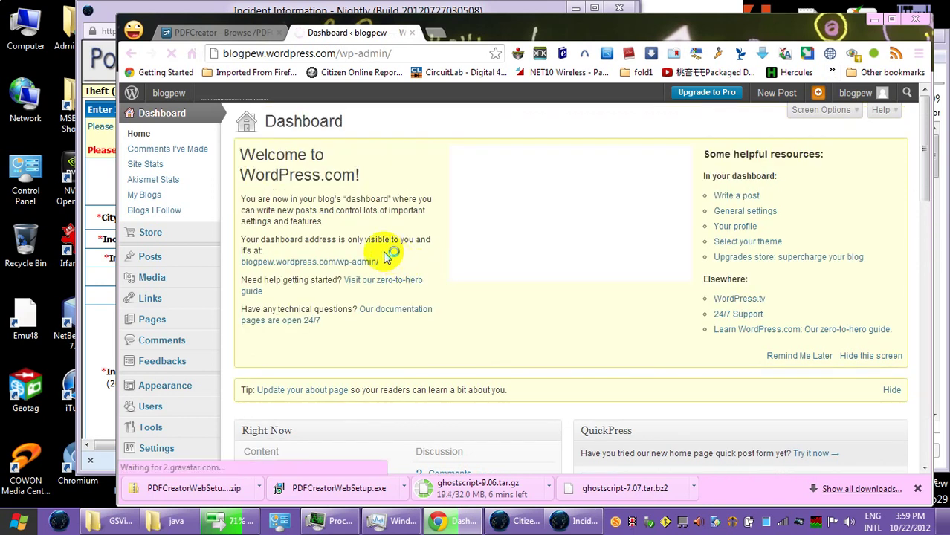
Step: Create a new post titled 'theft 10-22-2012', correcting the day digit in the title
{"action": "left_click", "coordinate": [150, 258]}
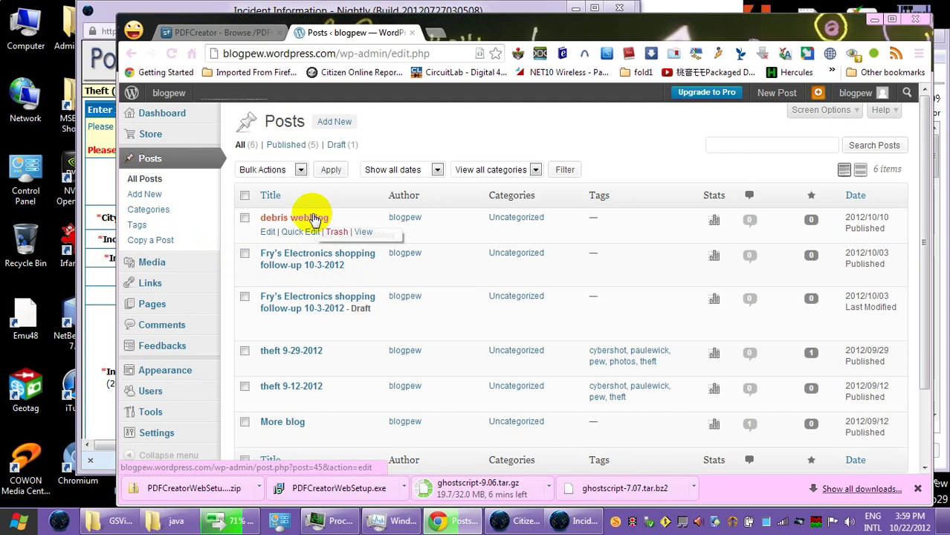
{"action": "left_click", "coordinate": [315, 255]}
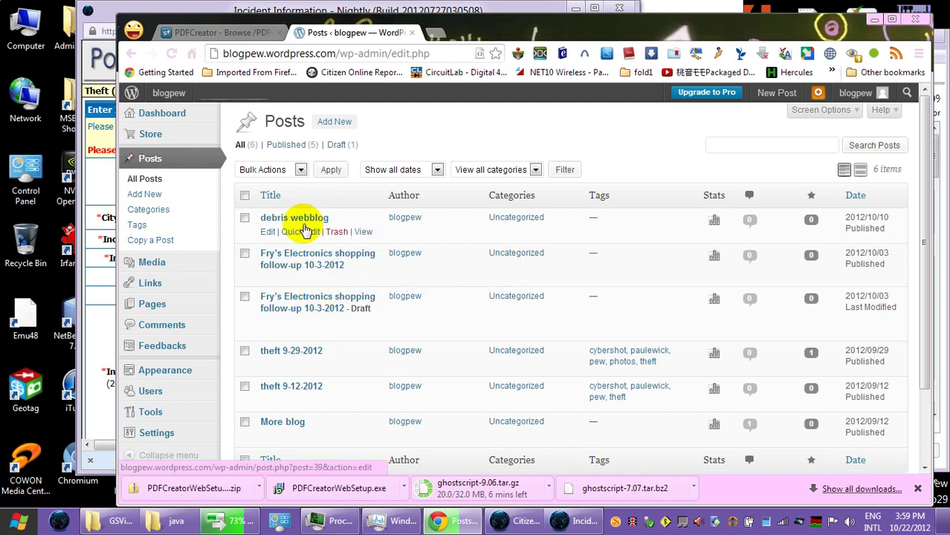
{"action": "left_click", "coordinate": [331, 123]}
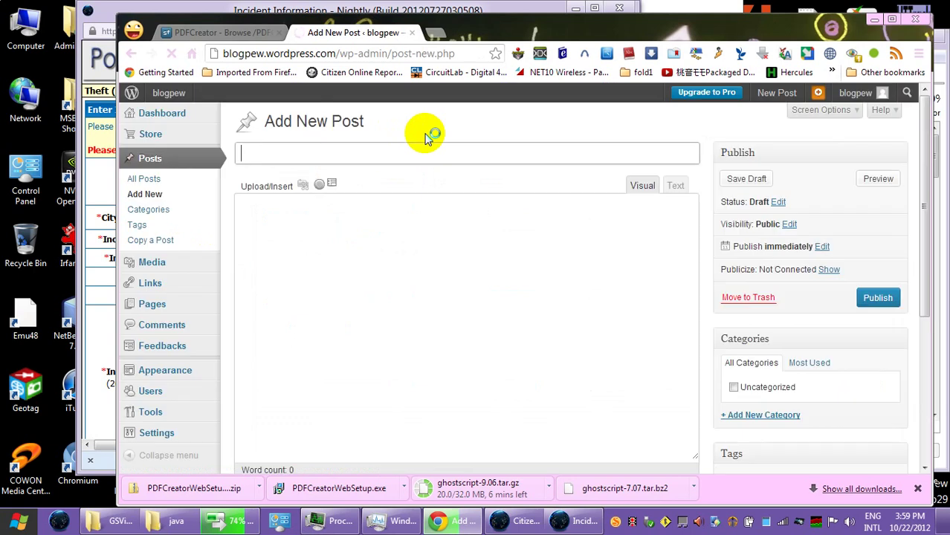
{"action": "type", "text": "t"}
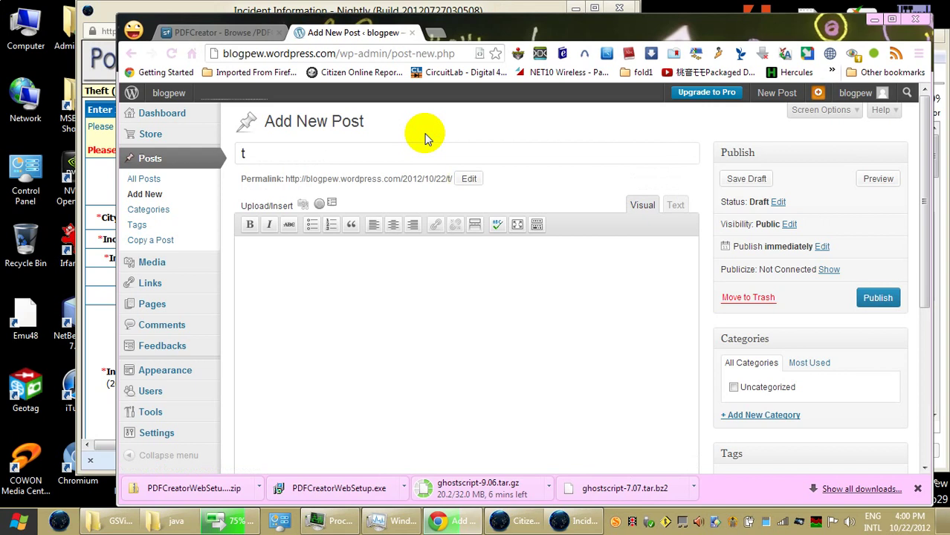
{"action": "left_click", "coordinate": [425, 158]}
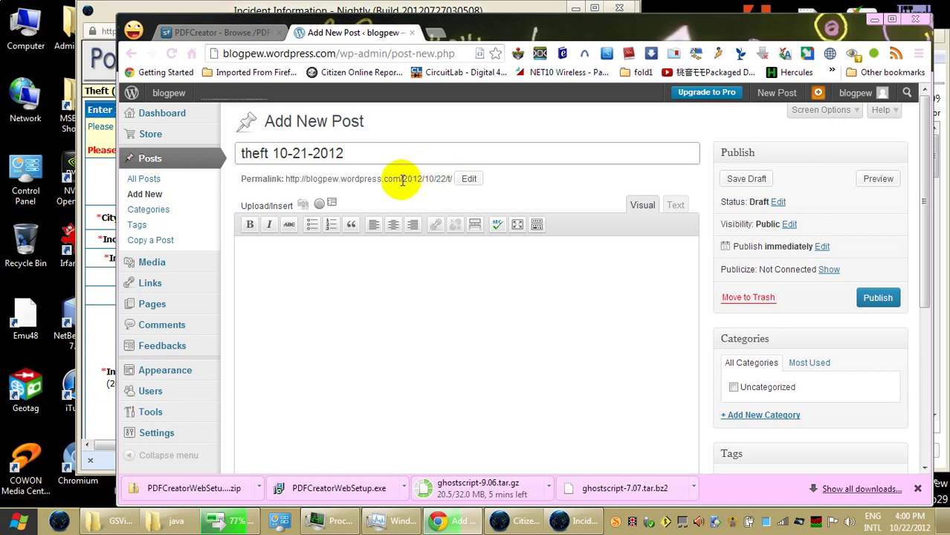
{"action": "left_click_drag", "start_coordinate": [308, 155], "coordinate": [302, 154]}
{"action": "type", "text": "2"}
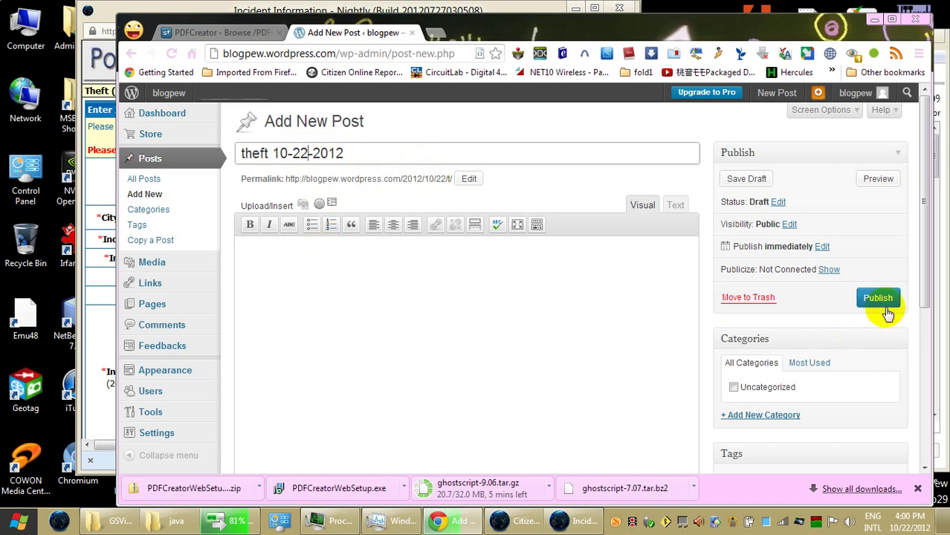
{"action": "left_click_drag", "start_coordinate": [926, 307], "coordinate": [914, 415]}
Step: Add the tags pew, theft and cybershot to the post
{"action": "left_click", "coordinate": [801, 274]}
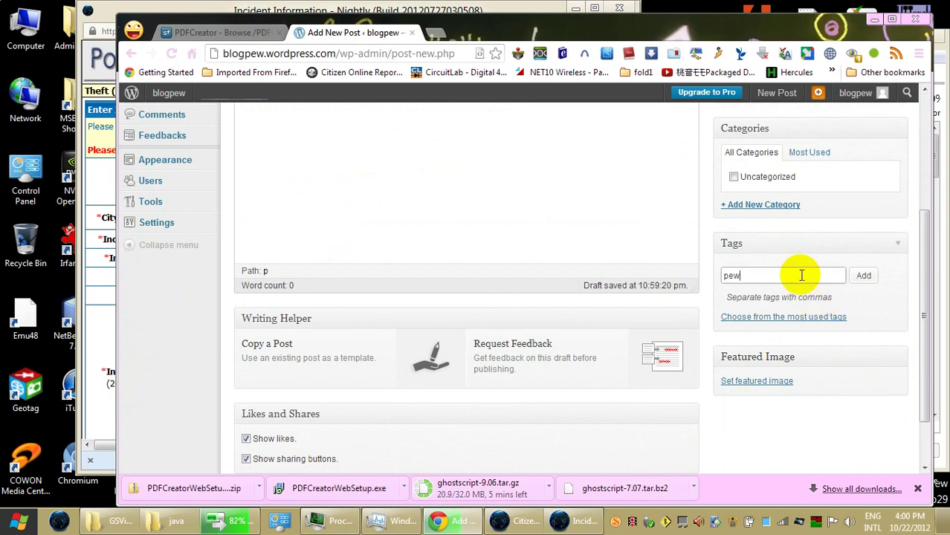
{"action": "type", "text": "pew"}
{"action": "key", "text": "Return"}
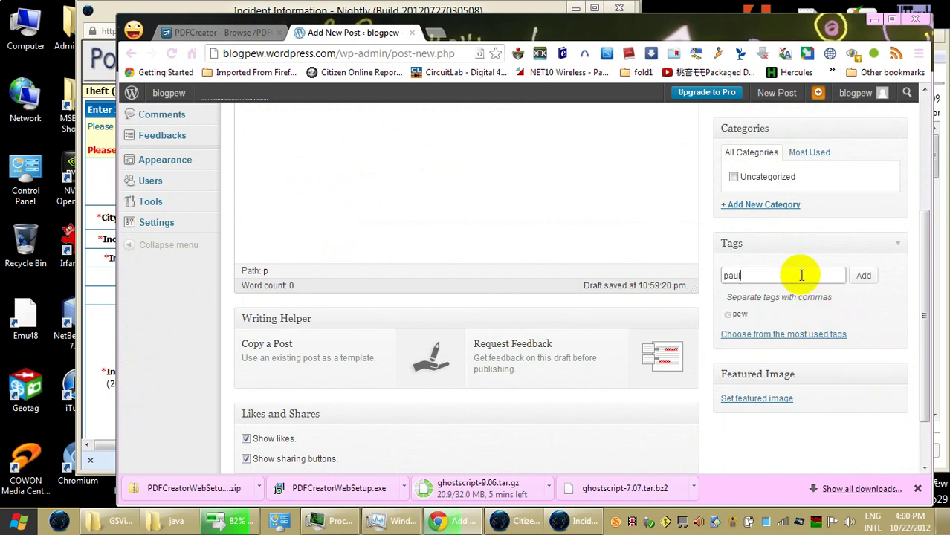
{"action": "key", "text": "Return"}
{"action": "type", "text": "cybersoh"}
{"action": "key", "text": "BackSpace"}
{"action": "key", "text": "BackSpace"}
{"action": "type", "text": "hot"}
{"action": "key", "text": "Return"}
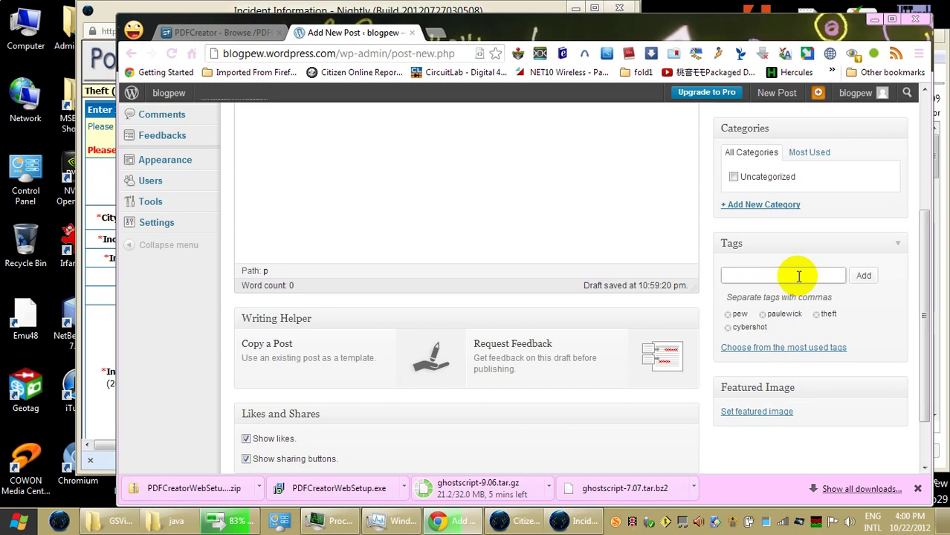
Step: Publish the 'theft 10-22-2012' post
{"action": "left_click_drag", "start_coordinate": [916, 233], "coordinate": [915, 127]}
{"action": "left_click", "coordinate": [885, 290]}
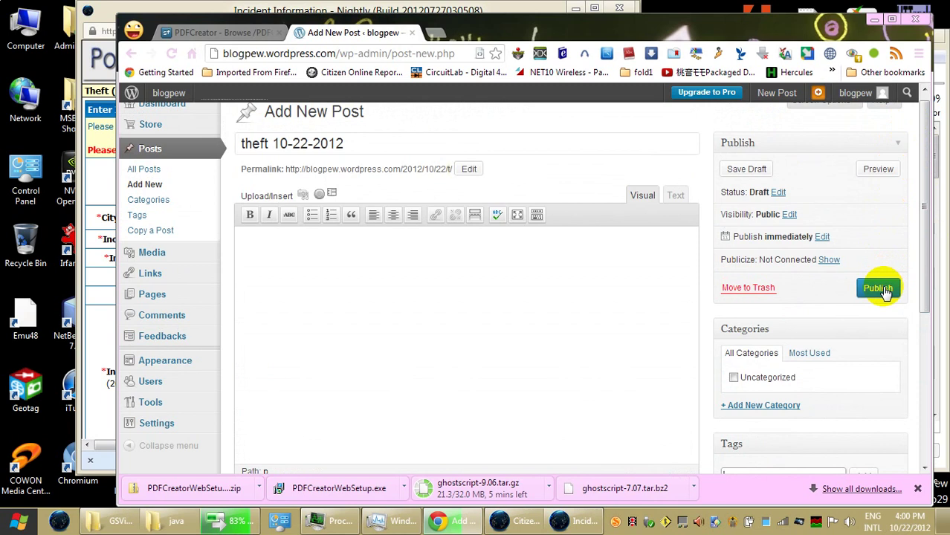
{"action": "left_click", "coordinate": [884, 292]}
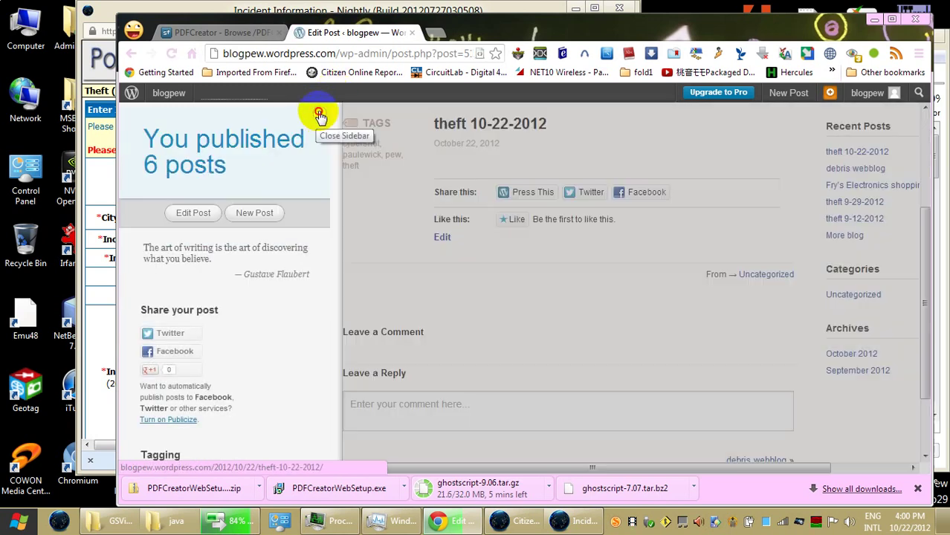
Step: View the published post, reopen it in the editor and select its permalink URL
{"action": "left_click", "coordinate": [320, 115]}
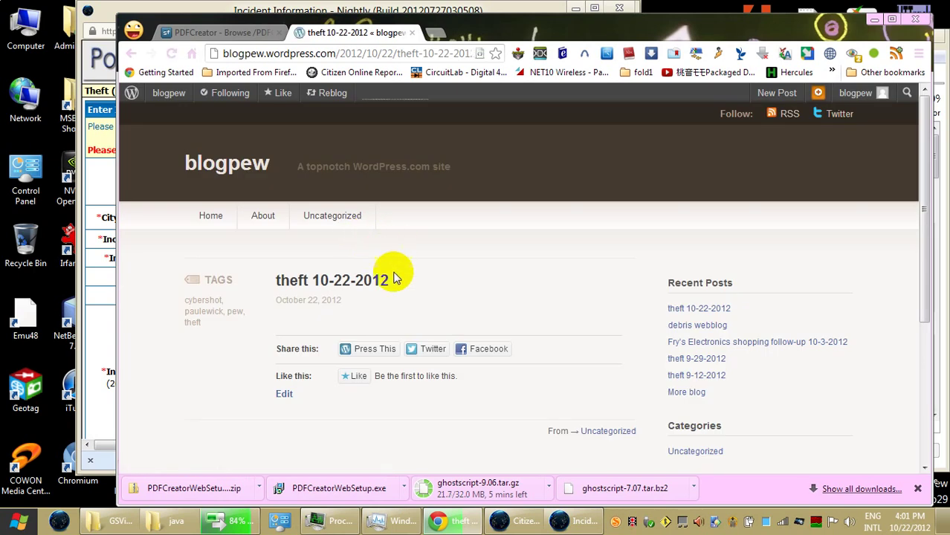
{"action": "scroll", "coordinate": [430, 305], "scroll_direction": "down", "scroll_amount": 2}
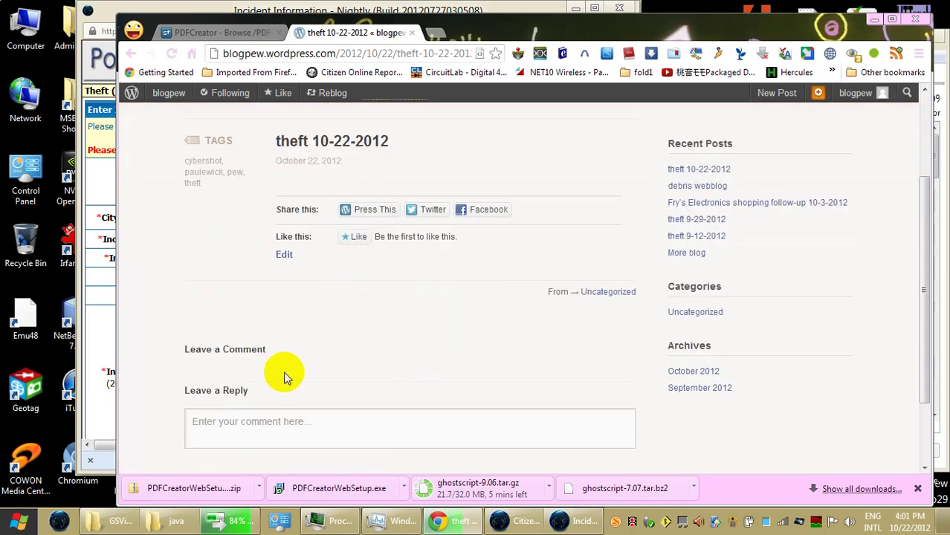
{"action": "scroll", "coordinate": [282, 376], "scroll_direction": "up", "scroll_amount": 1}
{"action": "left_click", "coordinate": [285, 296]}
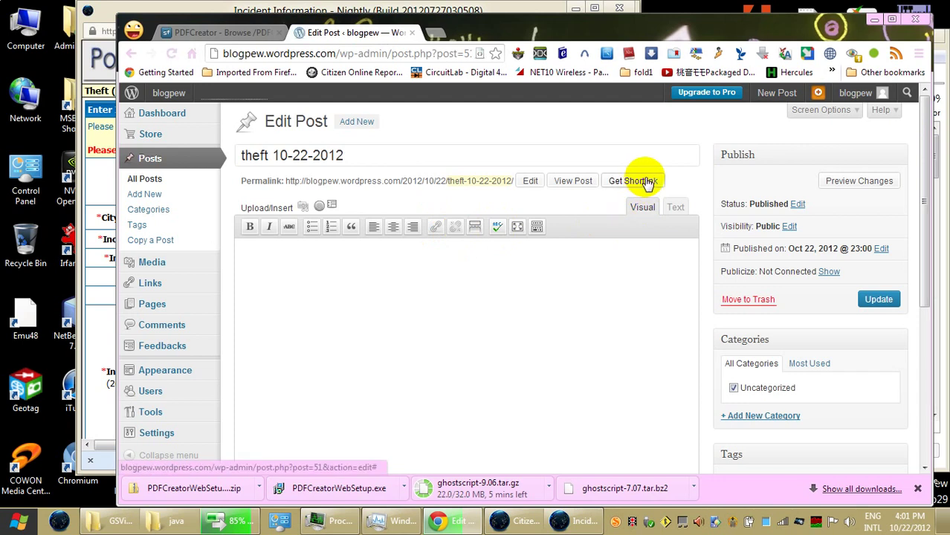
{"action": "left_click_drag", "start_coordinate": [283, 182], "coordinate": [509, 177]}
{"action": "key", "text": "ctrl+c"}
{"action": "left_click", "coordinate": [297, 182]}
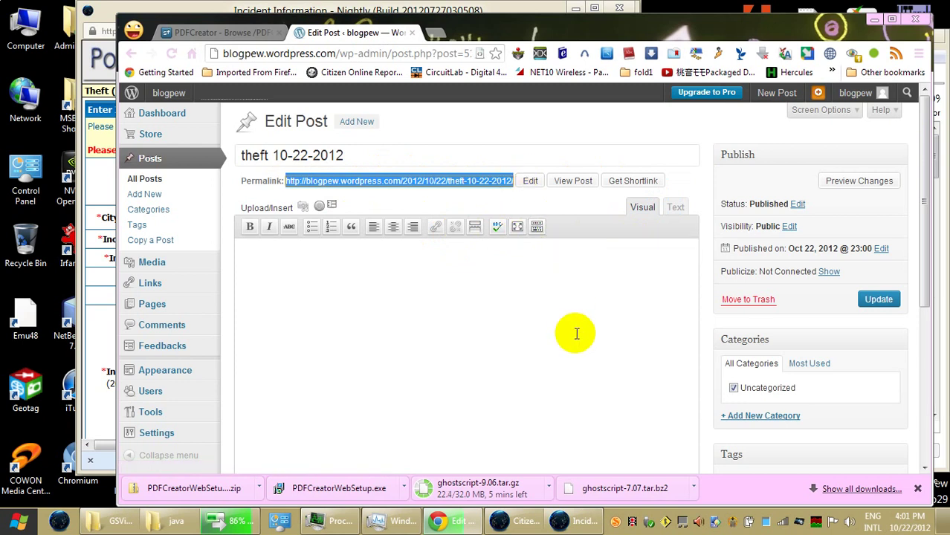
{"action": "left_click", "coordinate": [874, 18]}
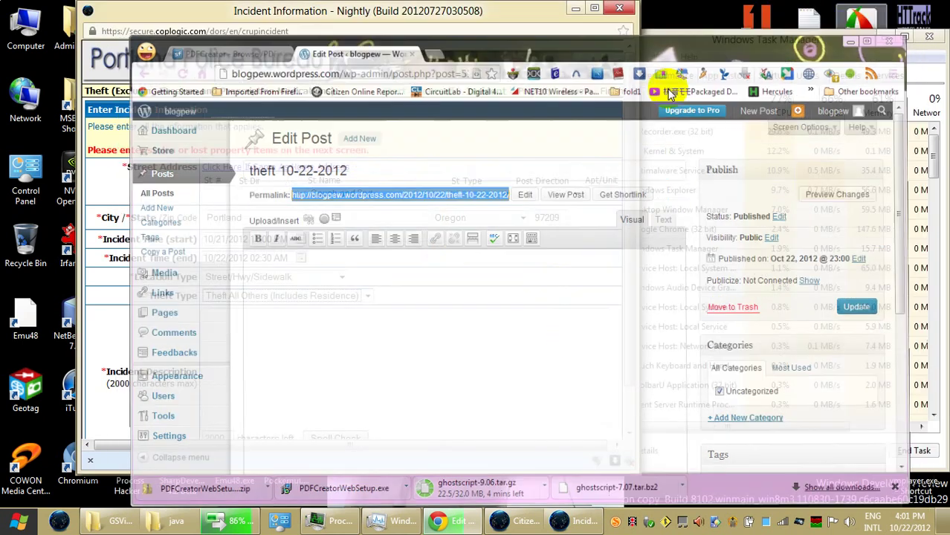
Step: Paste the post link into the description under 'I slept near 1st' and change the street to Couch and 1st
{"action": "left_click", "coordinate": [317, 313]}
{"action": "key", "text": "ctrl+v"}
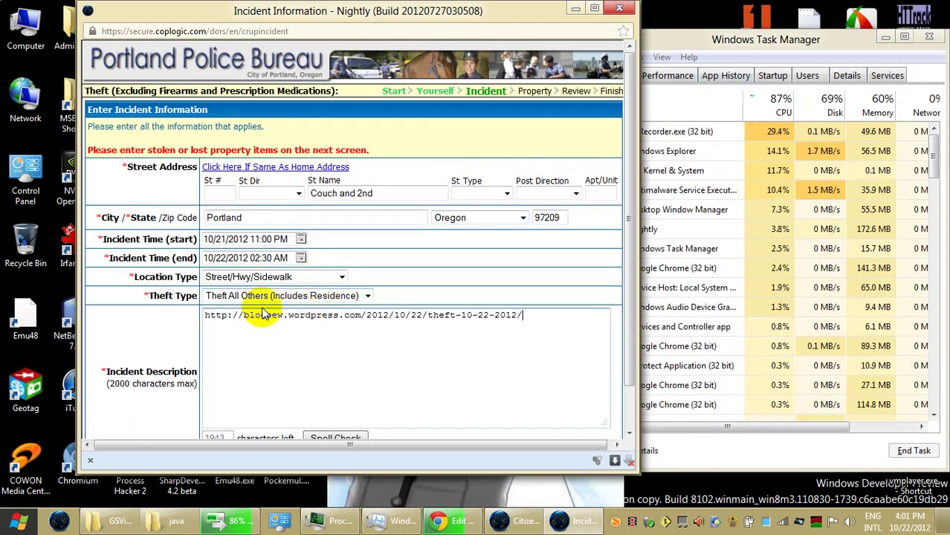
{"action": "left_click", "coordinate": [205, 314]}
{"action": "key", "text": "Return"}
{"action": "key", "text": "Return"}
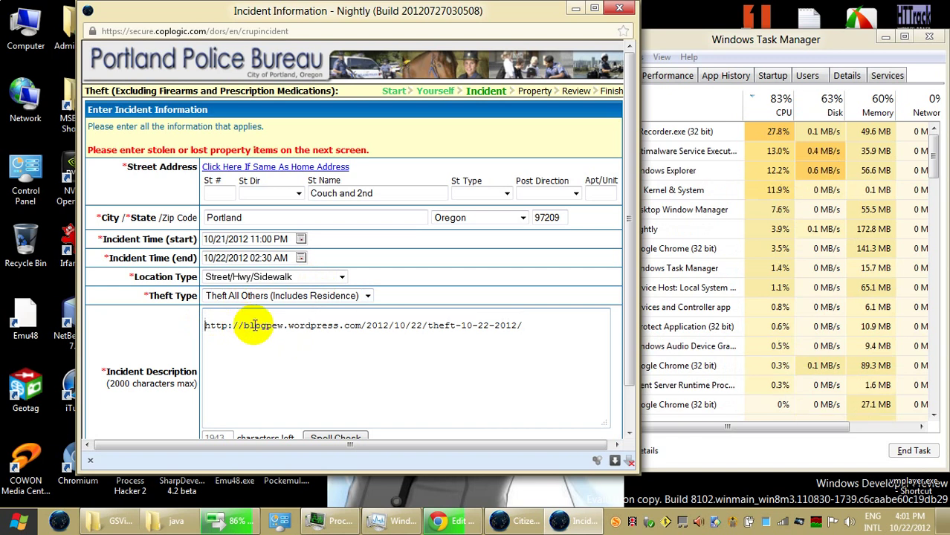
{"action": "left_click", "coordinate": [251, 318]}
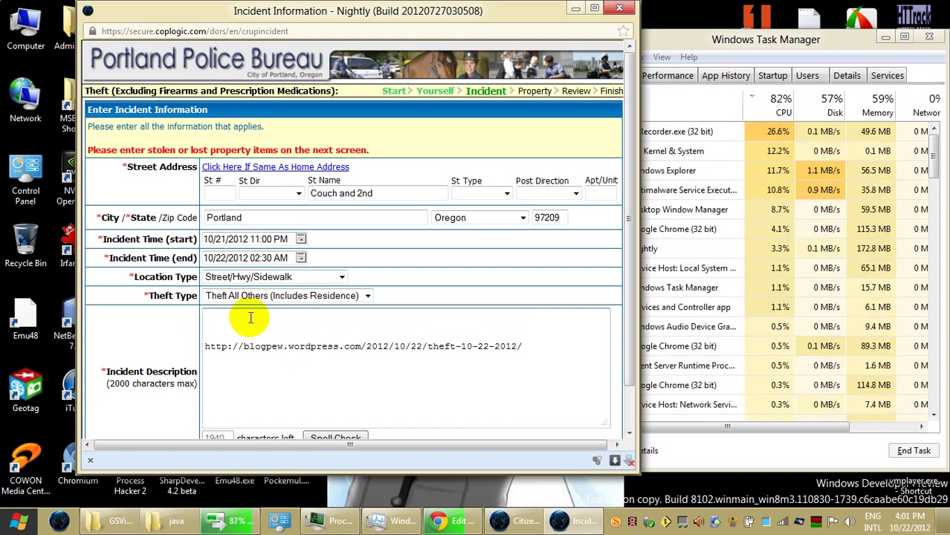
{"action": "type", "text": "I slept near"}
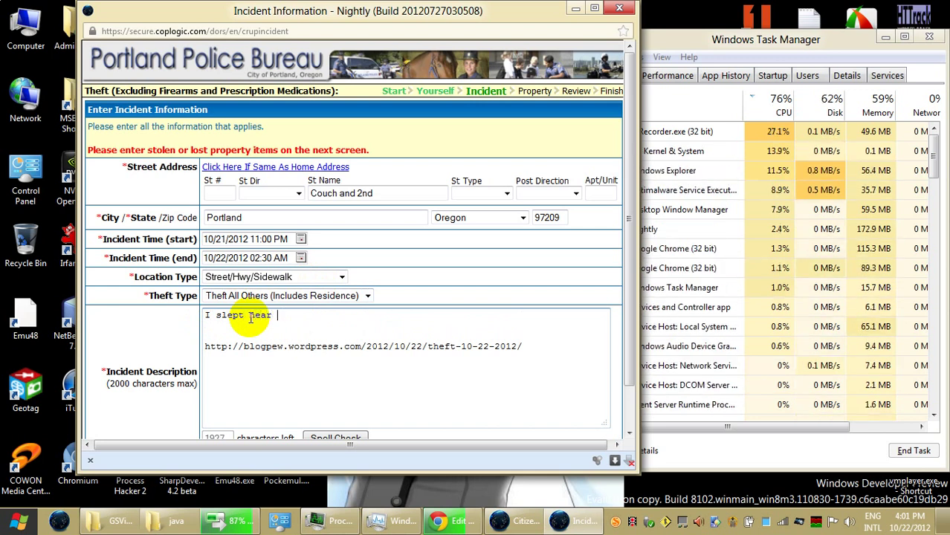
{"action": "type", "text": "d  1st"}
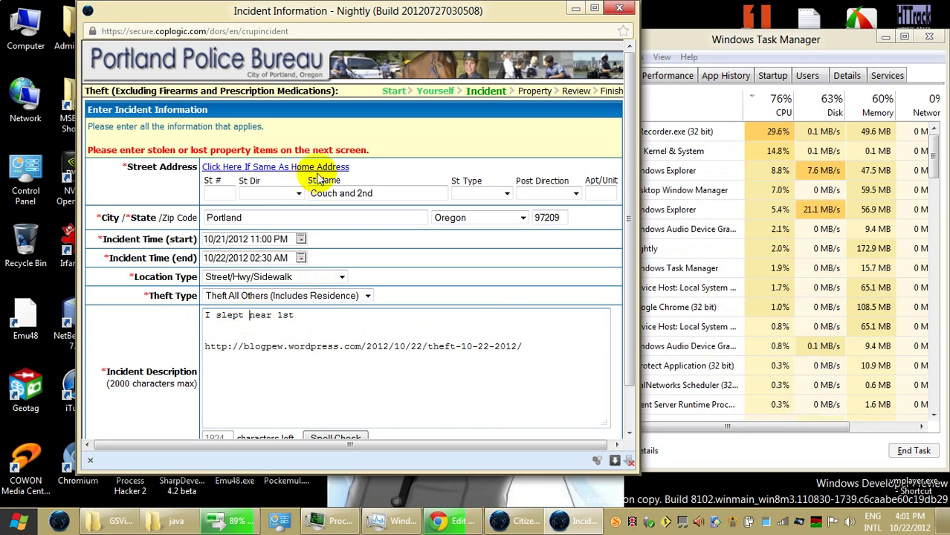
{"action": "double_click", "coordinate": [364, 194]}
{"action": "type", "text": "1st"}
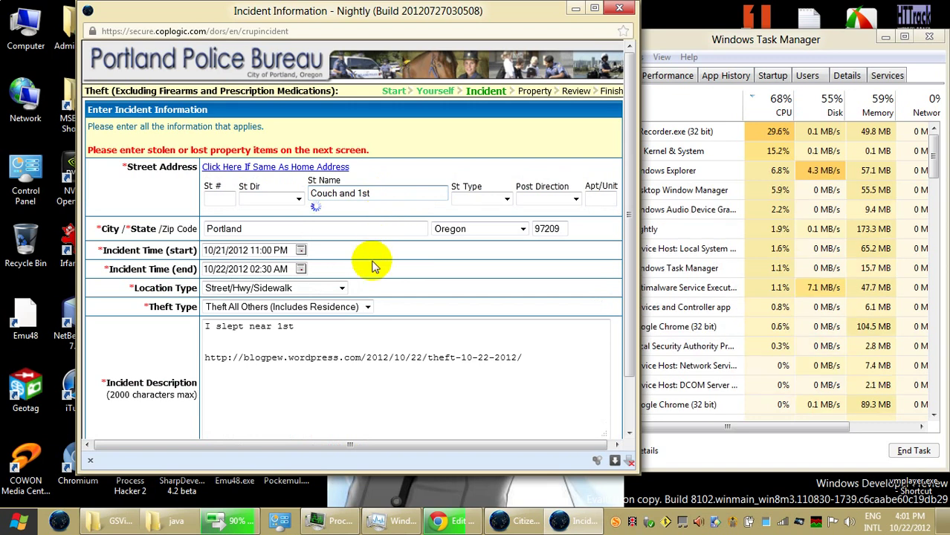
{"action": "left_click", "coordinate": [333, 314]}
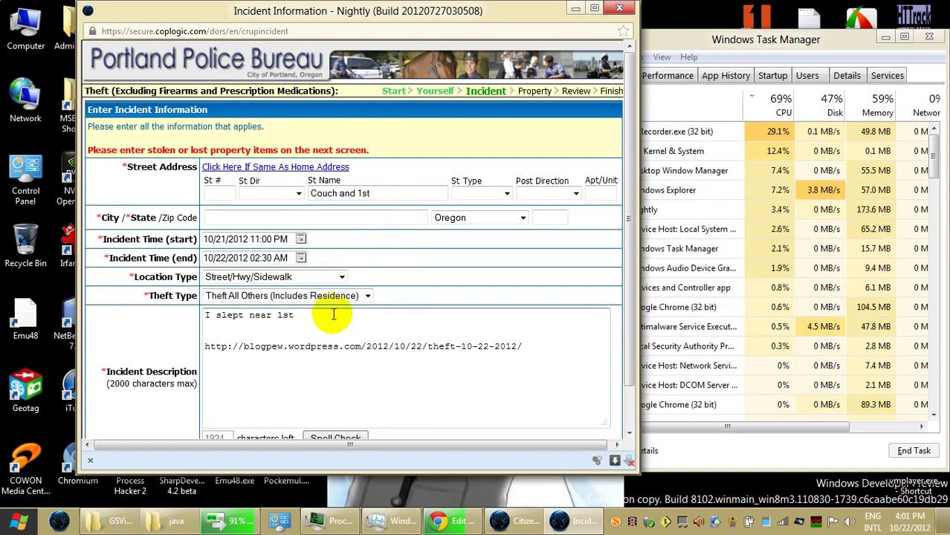
{"action": "type", "text": "Aven"}
{"action": "type", "text": "ueeet and Couch Str"}
{"action": "left_click", "coordinate": [332, 314]}
{"action": "type", "text": "eet"}
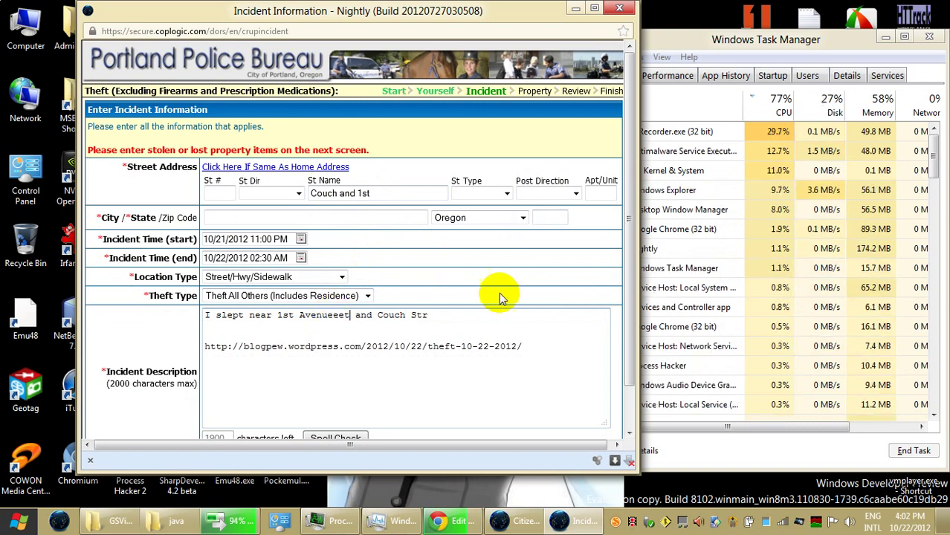
{"action": "key", "text": "BackSpace"}
{"action": "key", "text": "BackSpace"}
{"action": "key", "text": "BackSpace"}
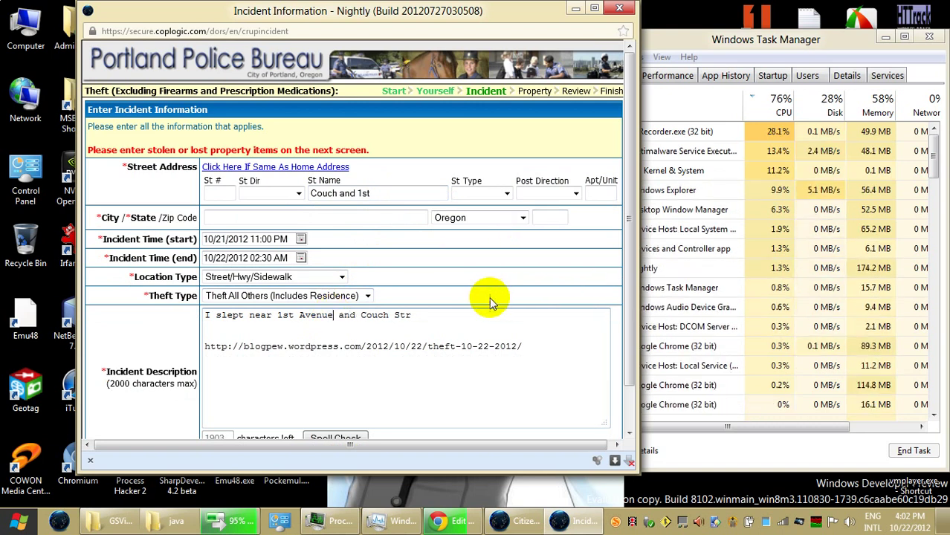
{"action": "left_click", "coordinate": [449, 314]}
{"action": "type", "text": "eet"}
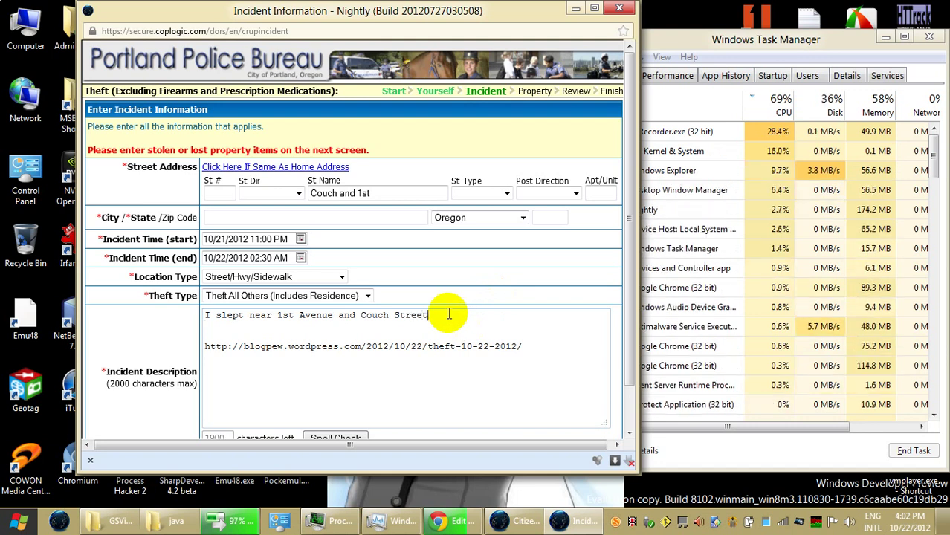
{"action": "type", "text": " on the sidewalk"}
{"action": "key", "text": "BackSpace"}
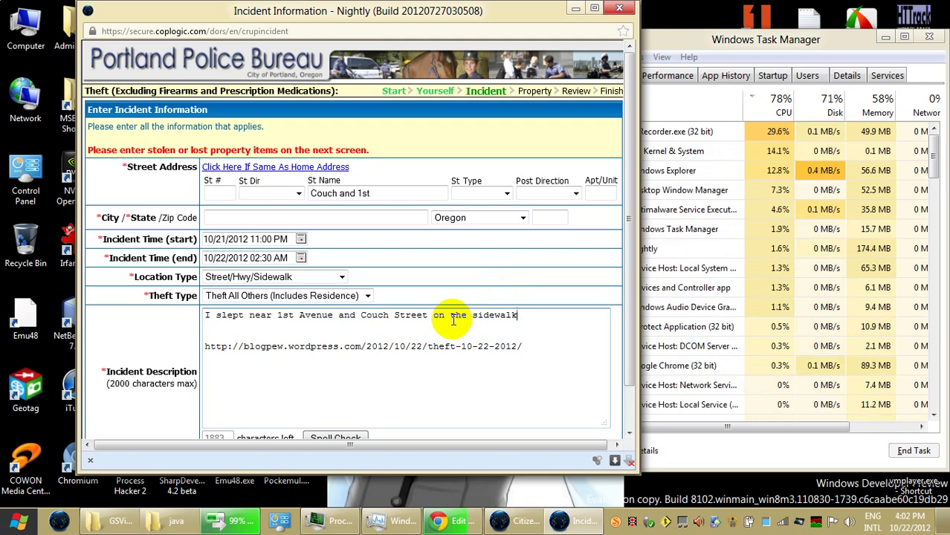
Step: Begin the next sentence with 'Sandwich of' after the first sentence
{"action": "left_click", "coordinate": [452, 317]}
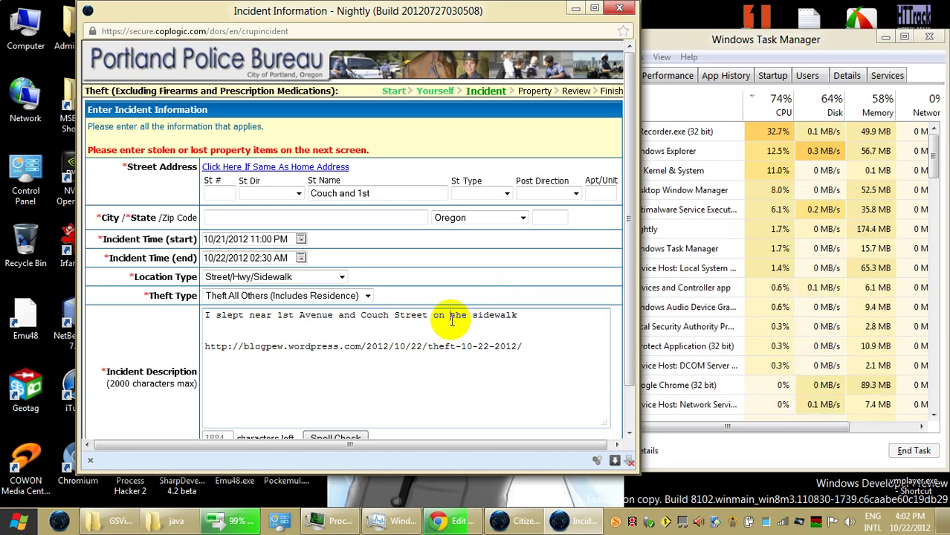
{"action": "left_click", "coordinate": [539, 329]}
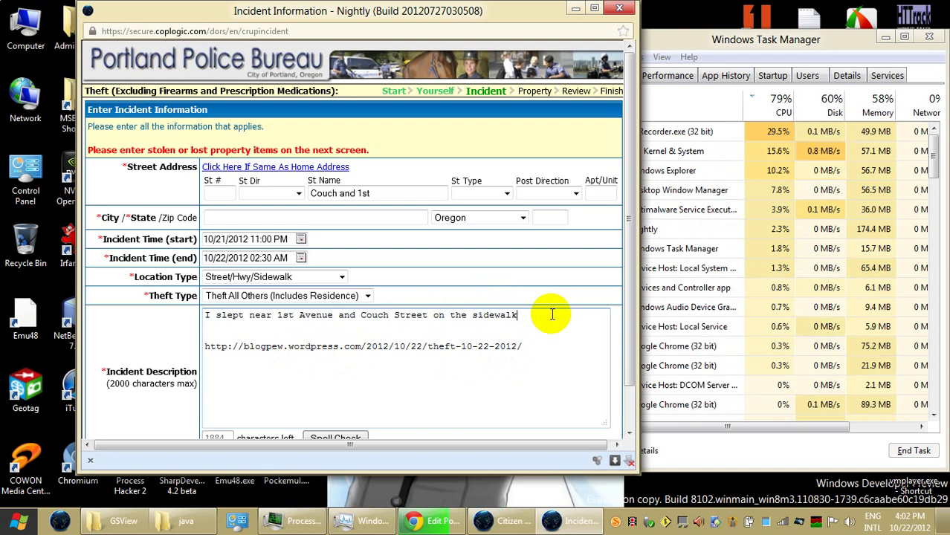
{"action": "left_click", "coordinate": [552, 315]}
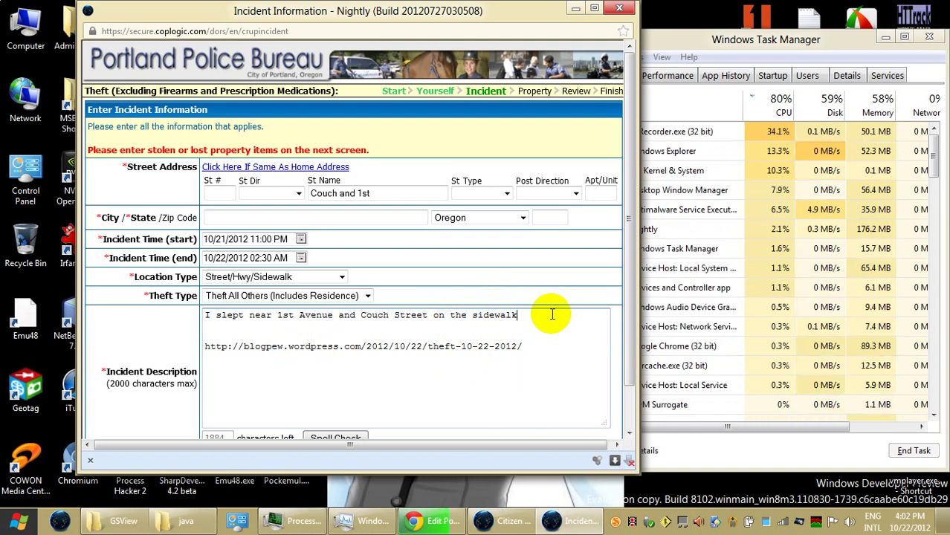
{"action": "type", "text": "San"}
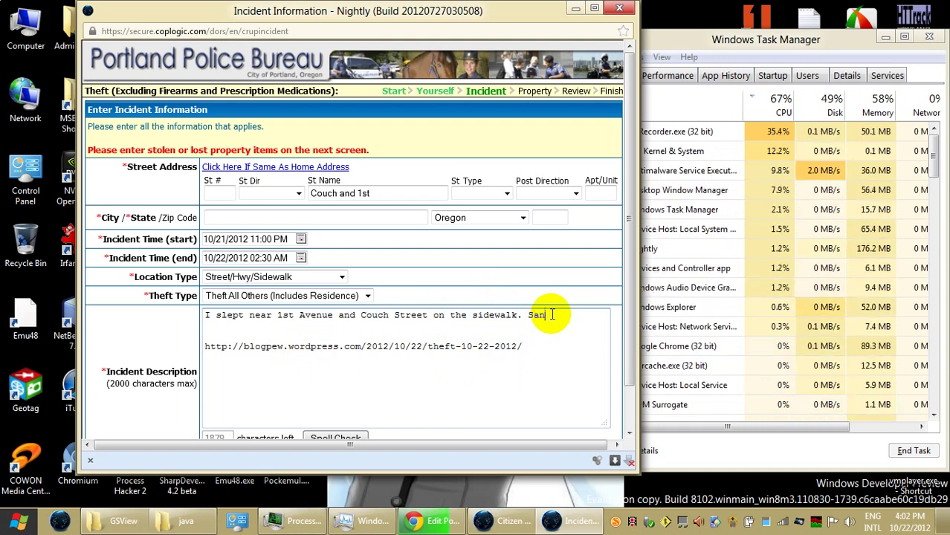
{"action": "type", "text": "dwic"}
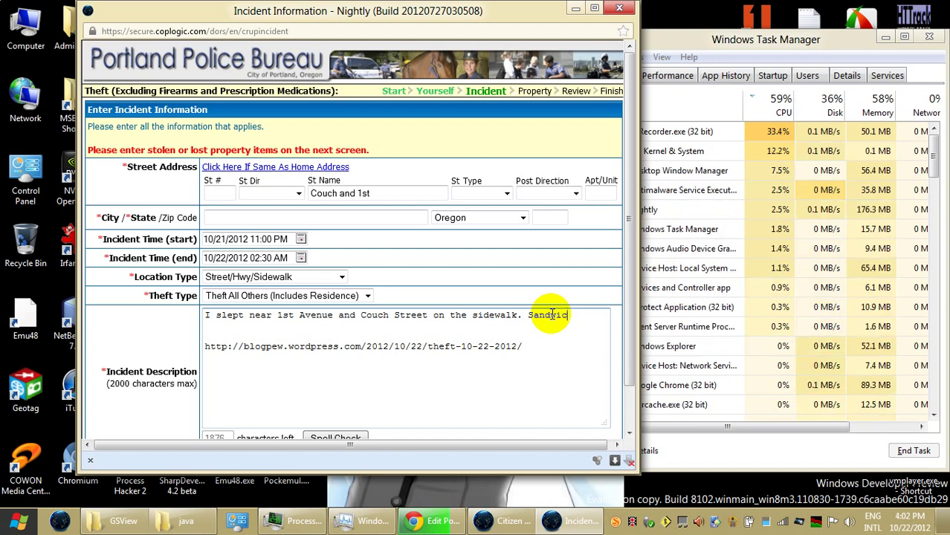
{"action": "type", "text": "h of"}
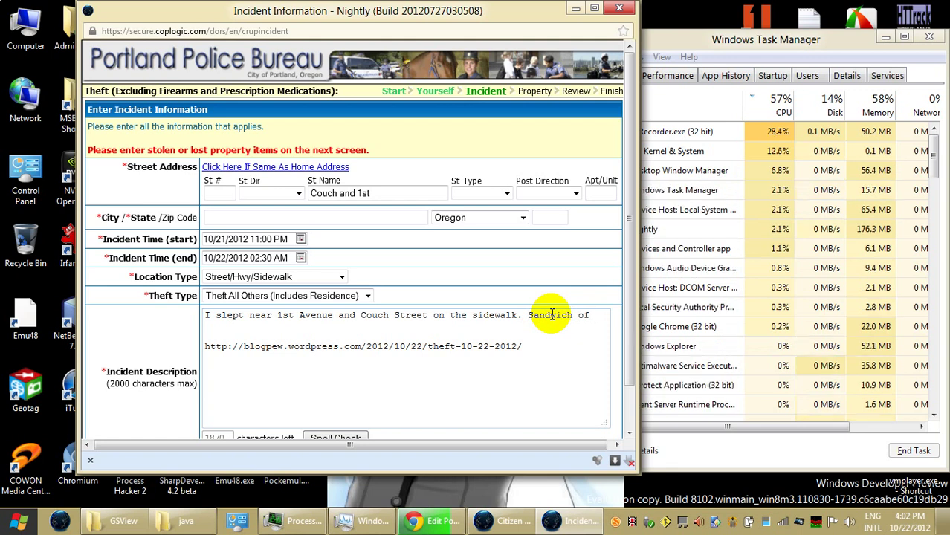
{"action": "left_click", "coordinate": [434, 520]}
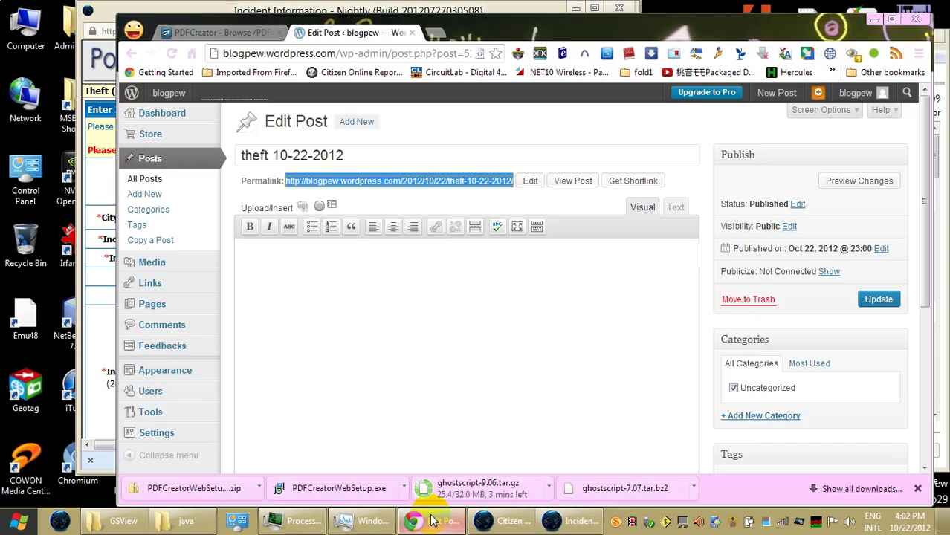
Step: Open Google in a new browser tab
{"action": "left_click", "coordinate": [429, 32]}
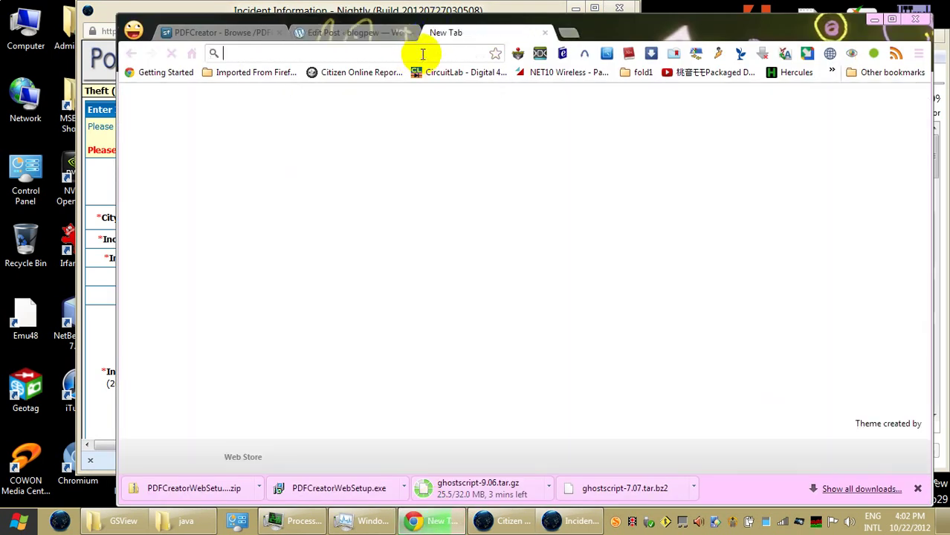
{"action": "type", "text": "google.com"}
{"action": "key", "text": "Return"}
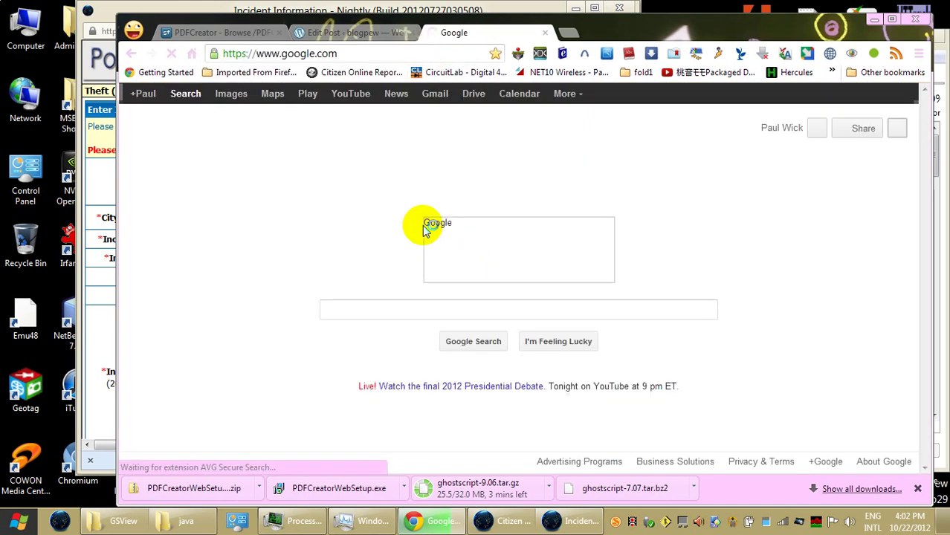
Step: Search 'peoples sandwich of portland menu', copy 'The People's Sandwich of Portland', then minimize Chrome
{"action": "type", "text": "sa"}
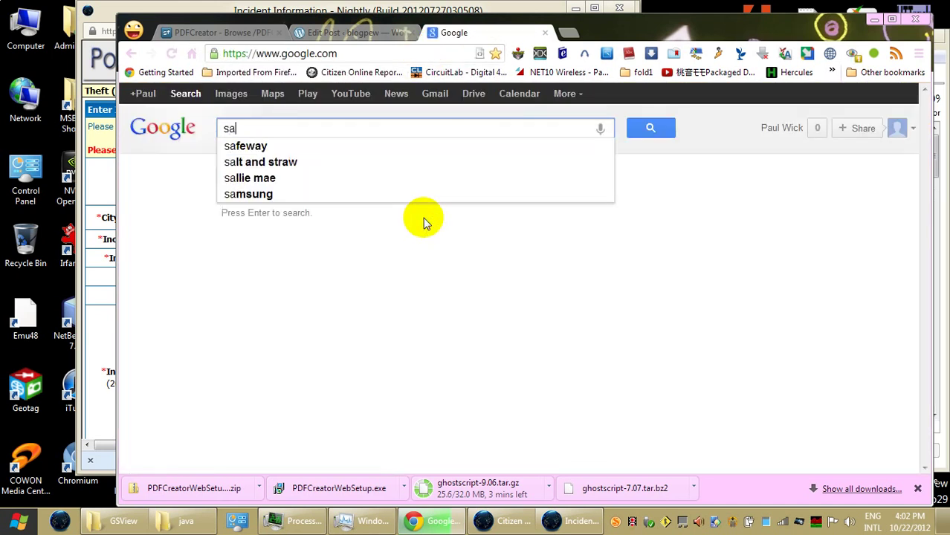
{"action": "type", "text": "ndwich c"}
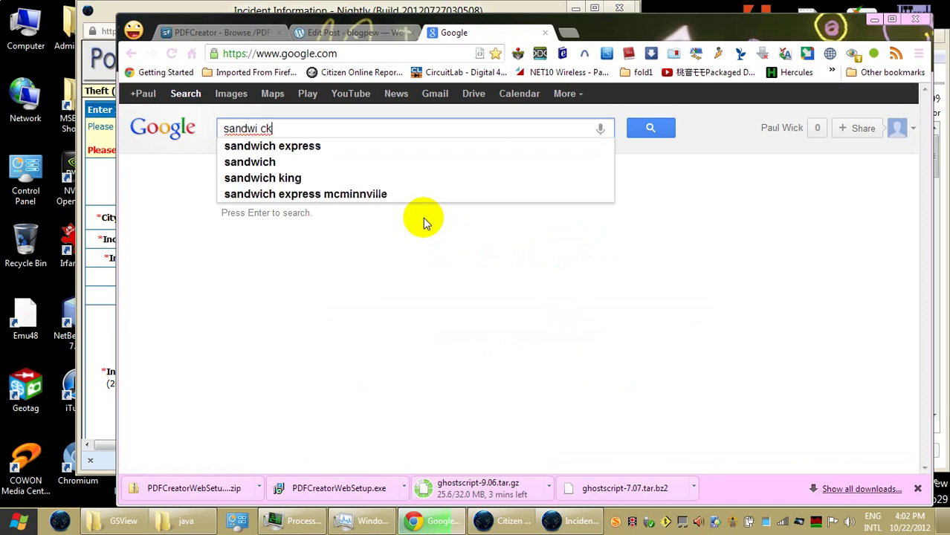
{"action": "key", "text": "BackSpace"}
{"action": "key", "text": "BackSpace"}
{"action": "key", "text": "BackSpace"}
{"action": "key", "text": "BackSpace"}
{"action": "type", "text": "ch"}
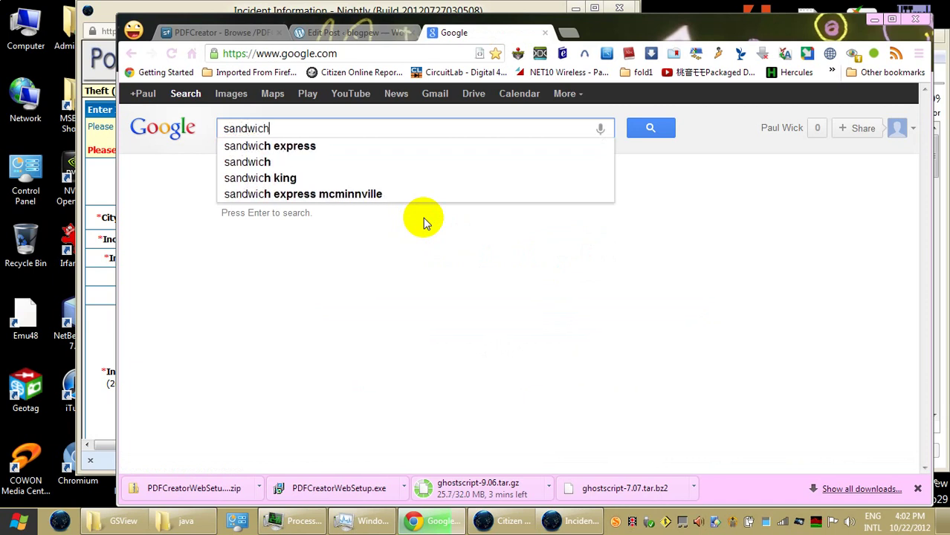
{"action": "type", "text": " of p"}
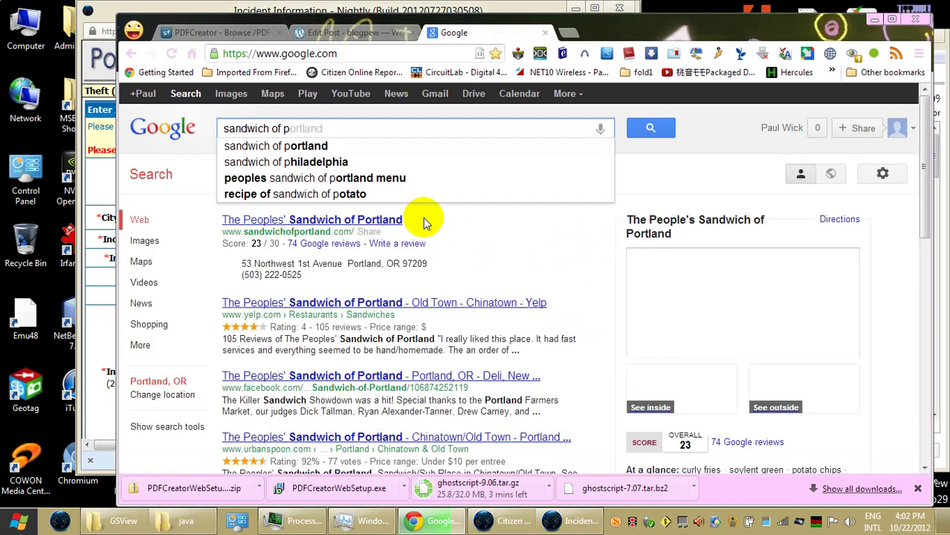
{"action": "key", "text": "Down"}
{"action": "key", "text": "Down"}
{"action": "key", "text": "Down"}
{"action": "key", "text": "Down"}
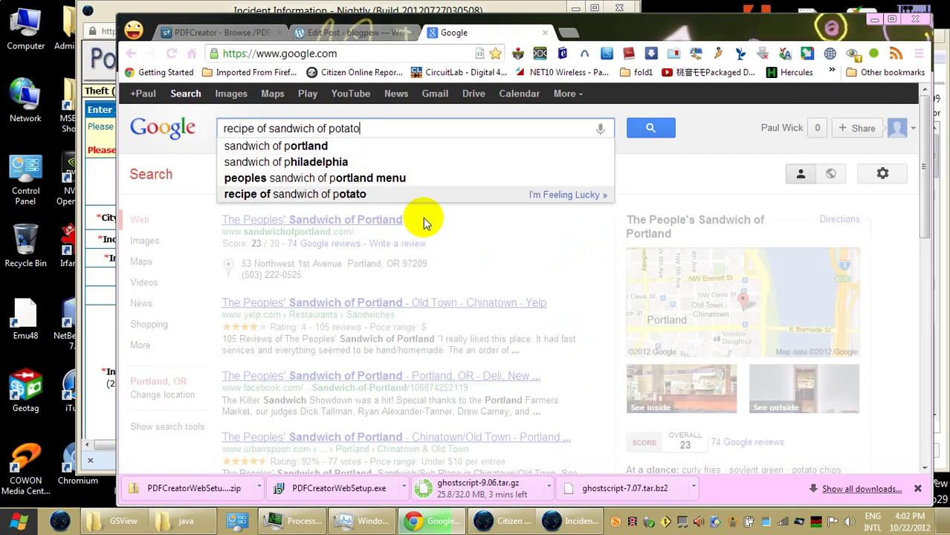
{"action": "key", "text": "Up"}
{"action": "key", "text": "Return"}
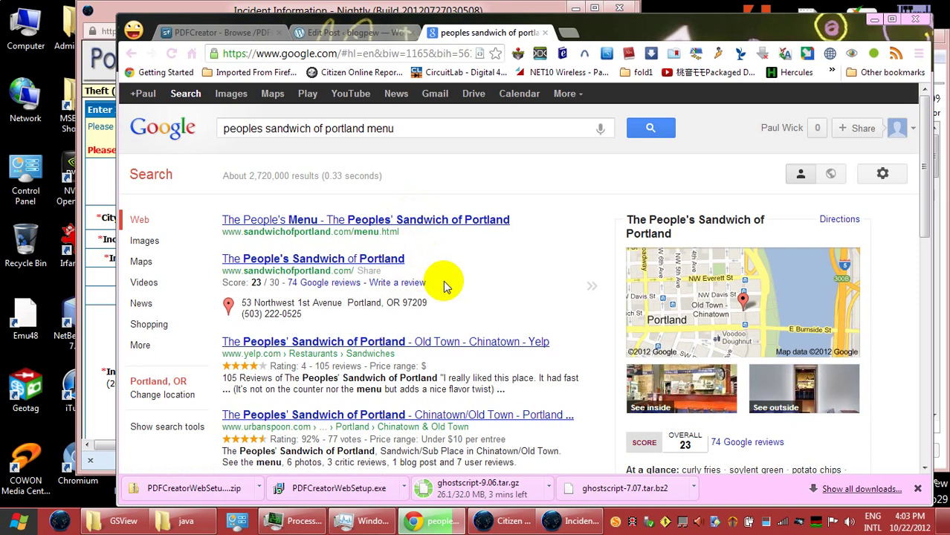
{"action": "left_click_drag", "start_coordinate": [420, 257], "coordinate": [218, 239]}
{"action": "key", "text": "ctrl+c"}
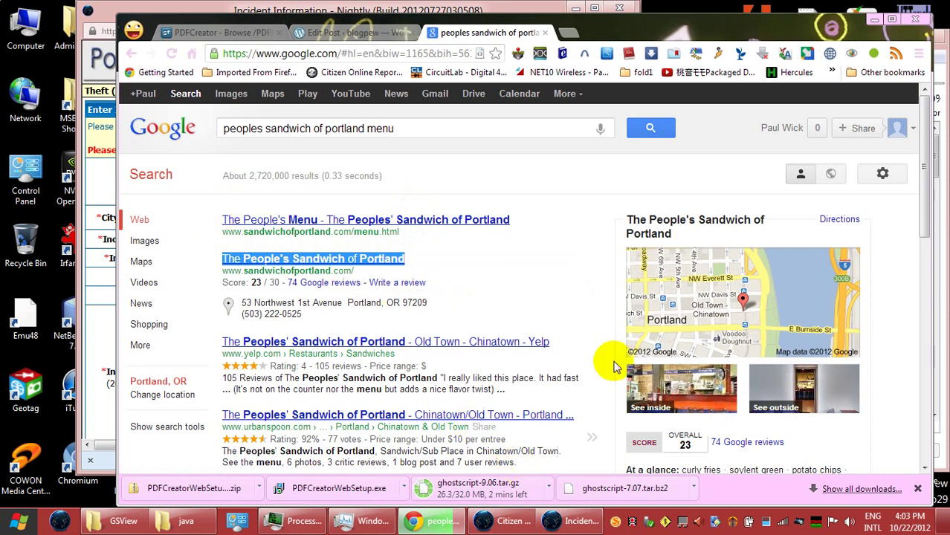
{"action": "left_click", "coordinate": [874, 28]}
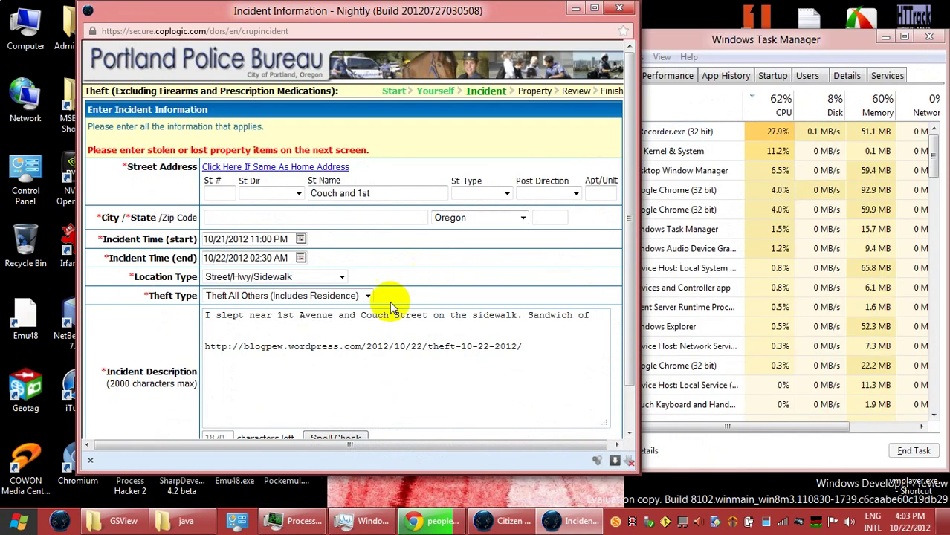
Step: Replace the unfinished shop name with 'The People's Sandwich of Portland was nearby.'
{"action": "left_click_drag", "start_coordinate": [528, 315], "coordinate": [584, 316]}
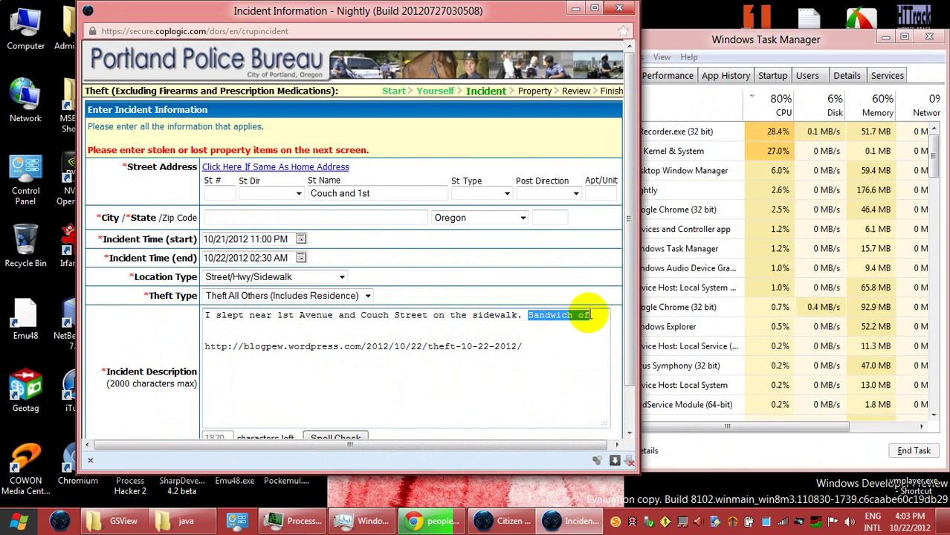
{"action": "key", "text": "ctrl+v"}
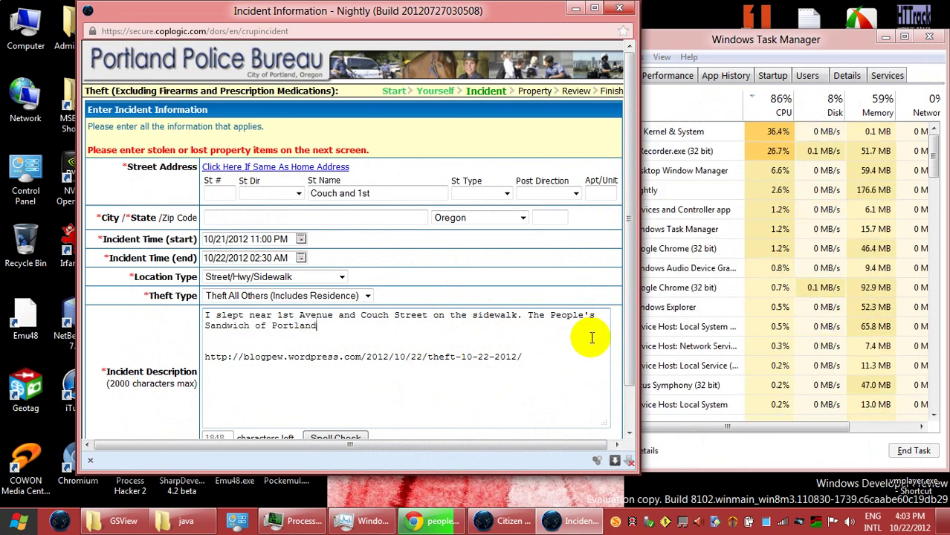
{"action": "type", "text": "was"}
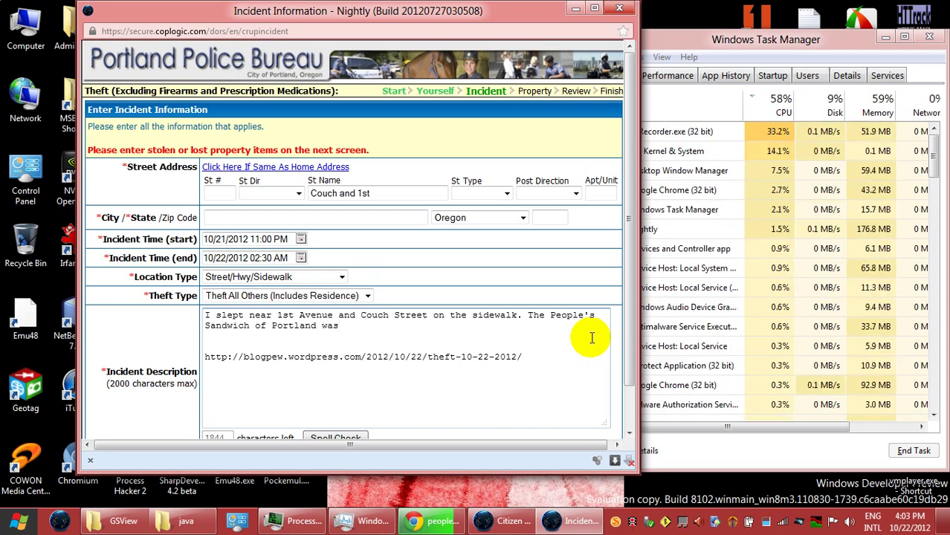
{"action": "type", "text": " nearby."}
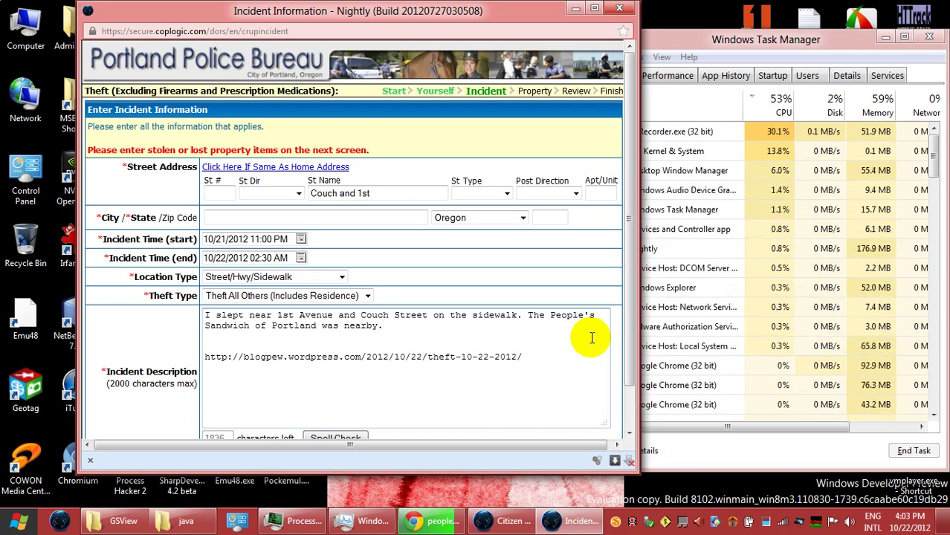
Step: Begin the next sentence as 'When I woke up, my' and fix the stray characters
{"action": "type", "text": "Whe"}
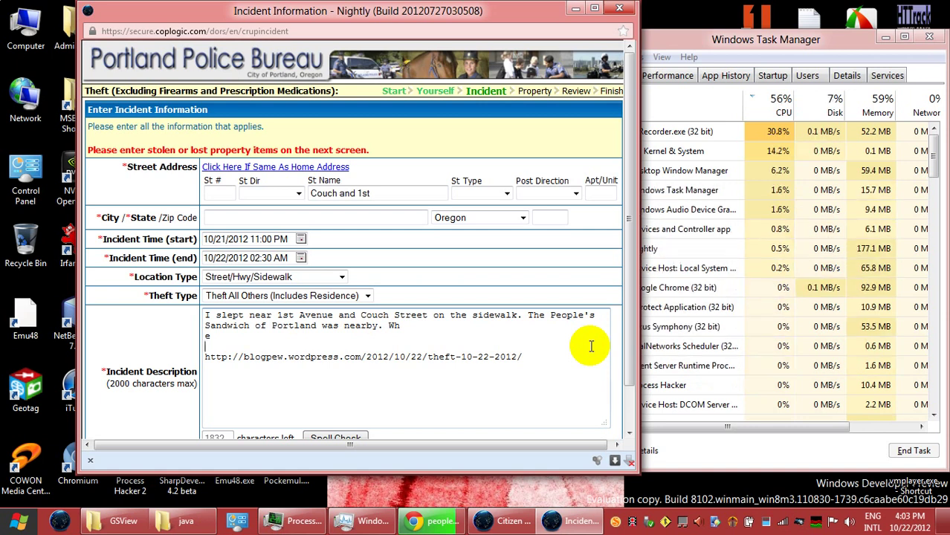
{"action": "key", "text": "BackSpace"}
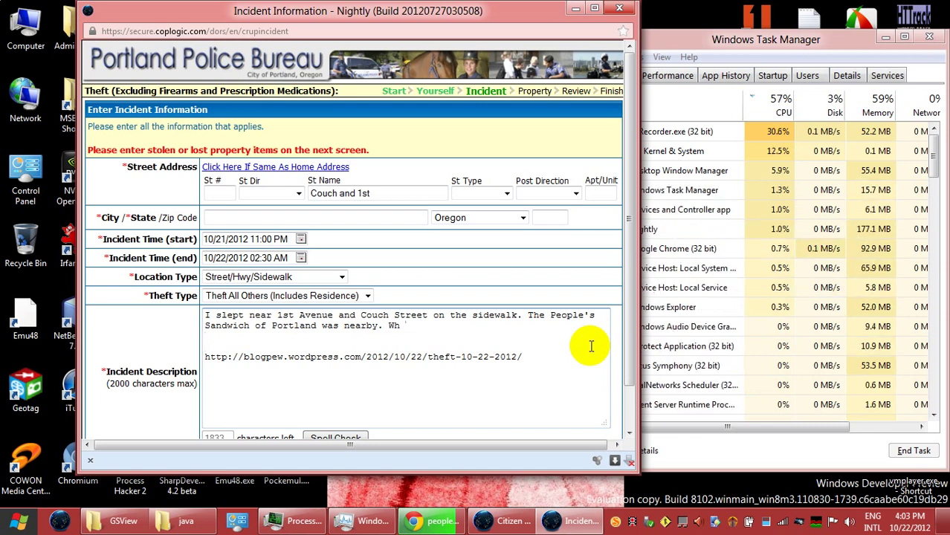
{"action": "type", "text": "en I"}
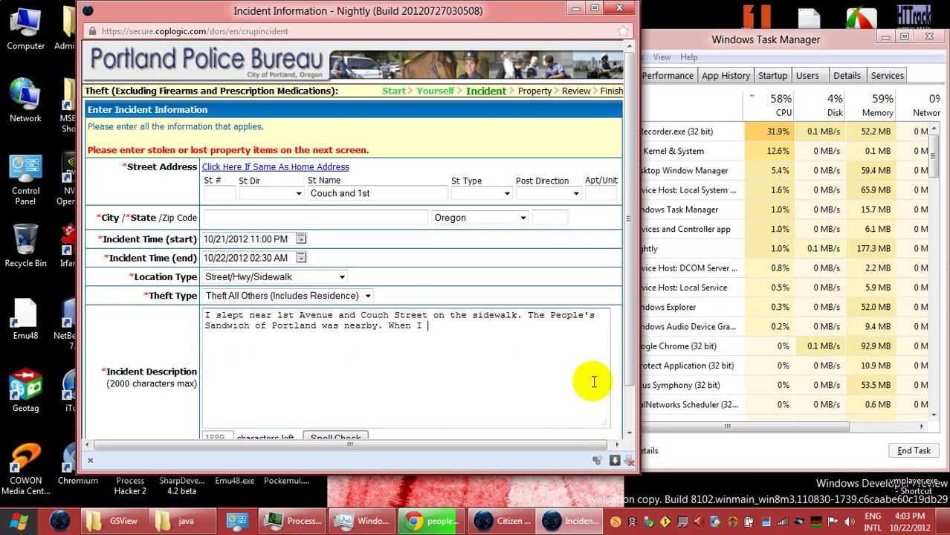
{"action": "key", "text": "ctrl+z"}
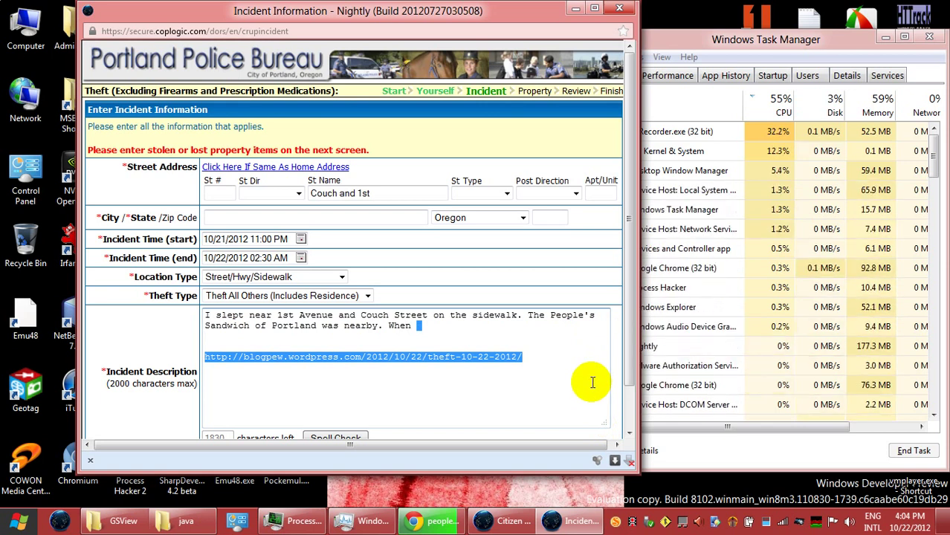
{"action": "left_click", "coordinate": [592, 382]}
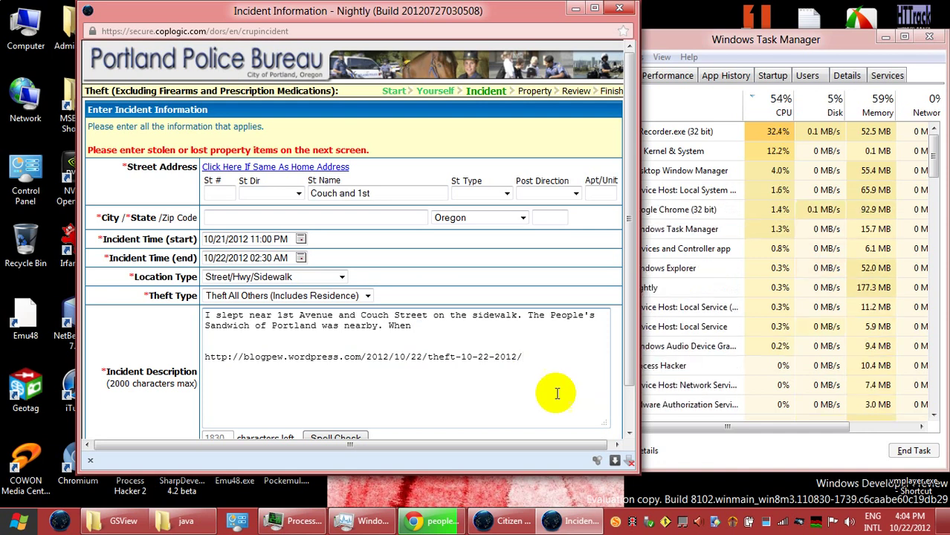
{"action": "left_click", "coordinate": [455, 332]}
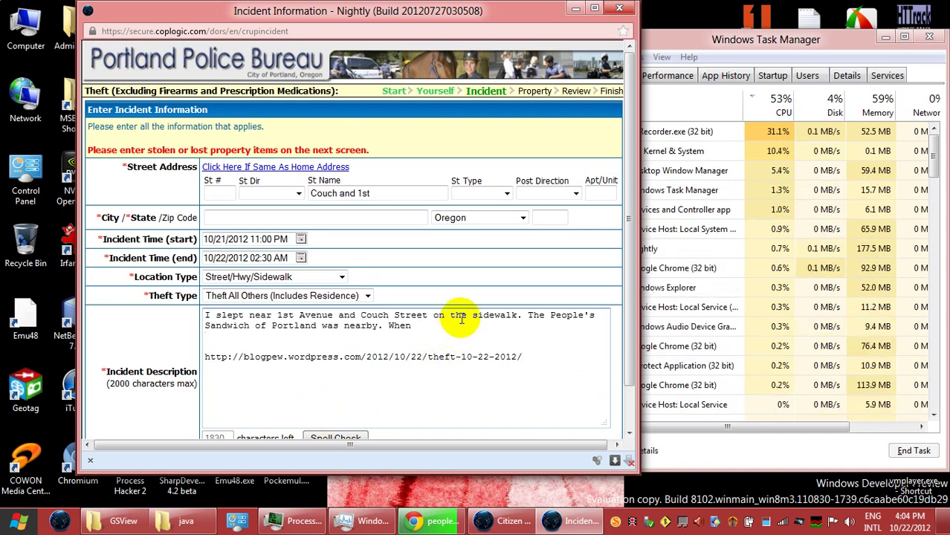
{"action": "left_click", "coordinate": [462, 325]}
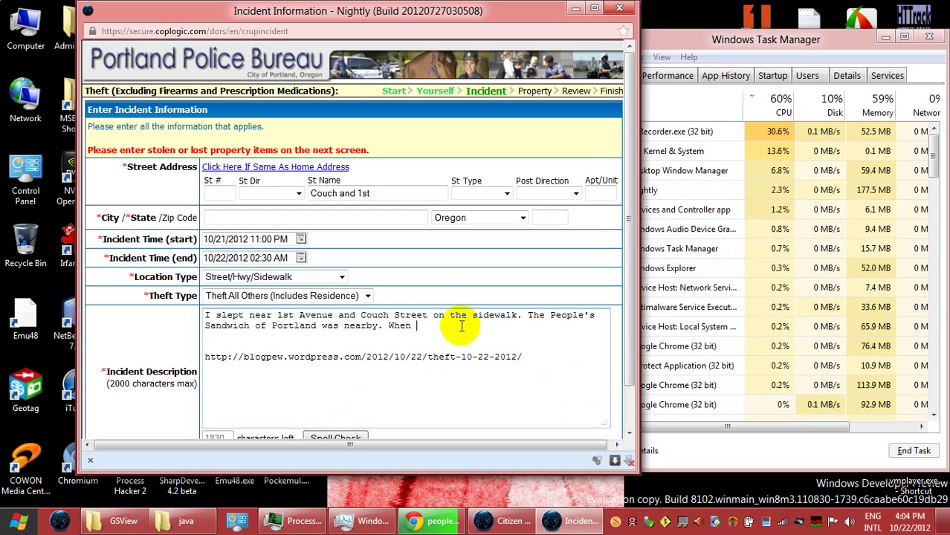
{"action": "type", "text": "I wo"}
{"action": "left_click", "coordinate": [492, 336]}
{"action": "type", "text": "ke"}
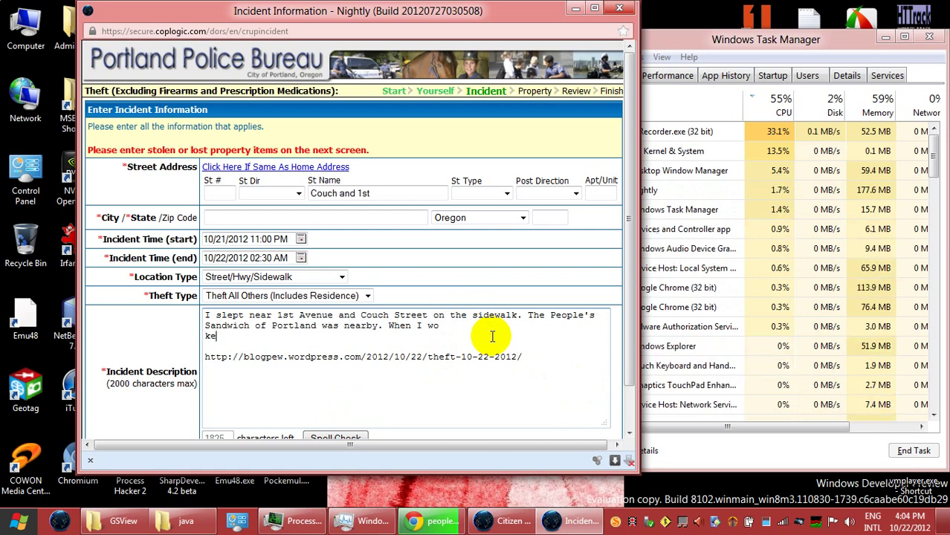
{"action": "key", "text": "BackSpace"}
{"action": "key", "text": "BackSpace"}
{"action": "key", "text": "Left"}
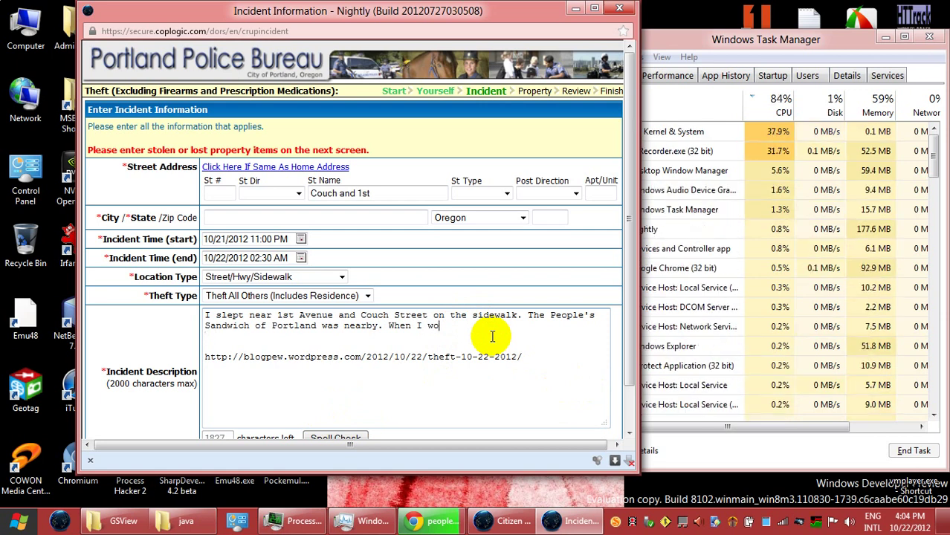
{"action": "type", "text": "ke "}
{"action": "type", "text": "up "}
{"action": "type", "text": ","}
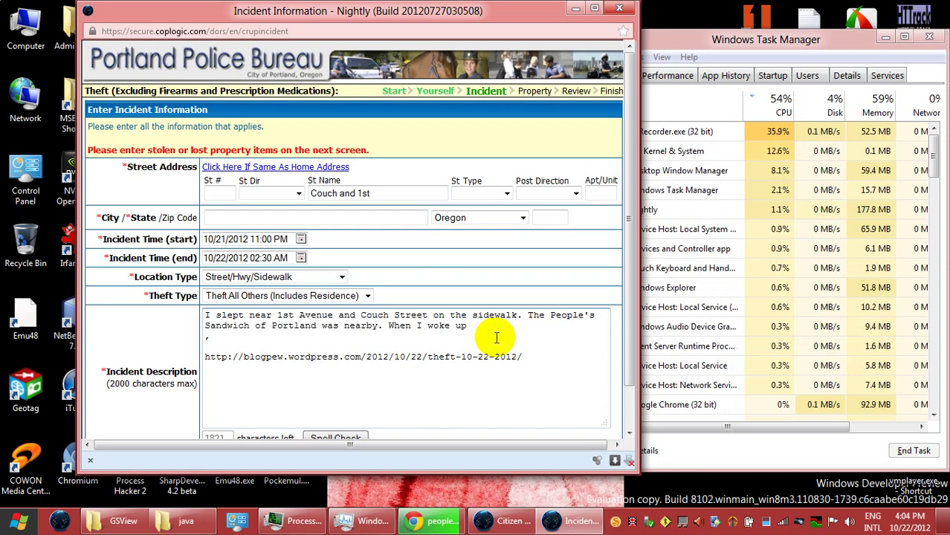
{"action": "key", "text": "BackSpace"}
{"action": "key", "text": "BackSpace"}
{"action": "type", "text": ", "}
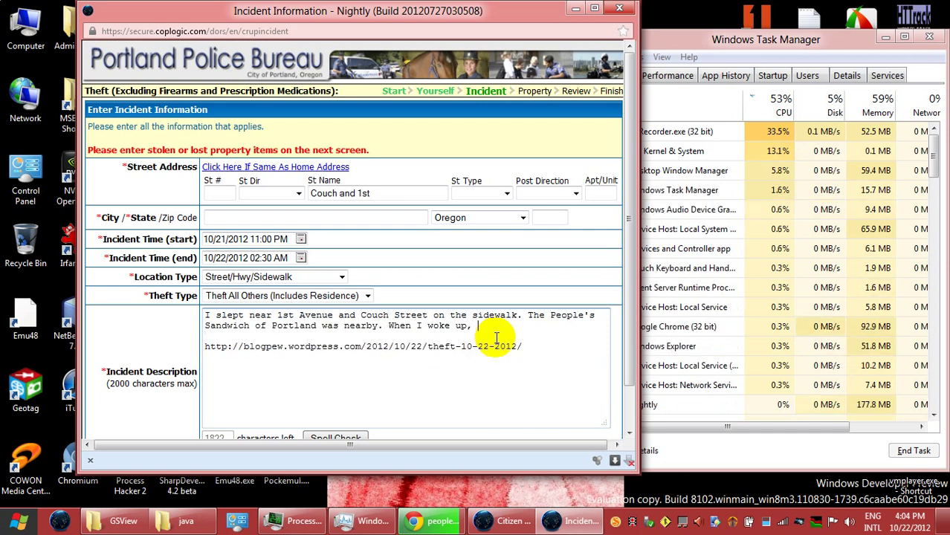
{"action": "type", "text": "my t"}
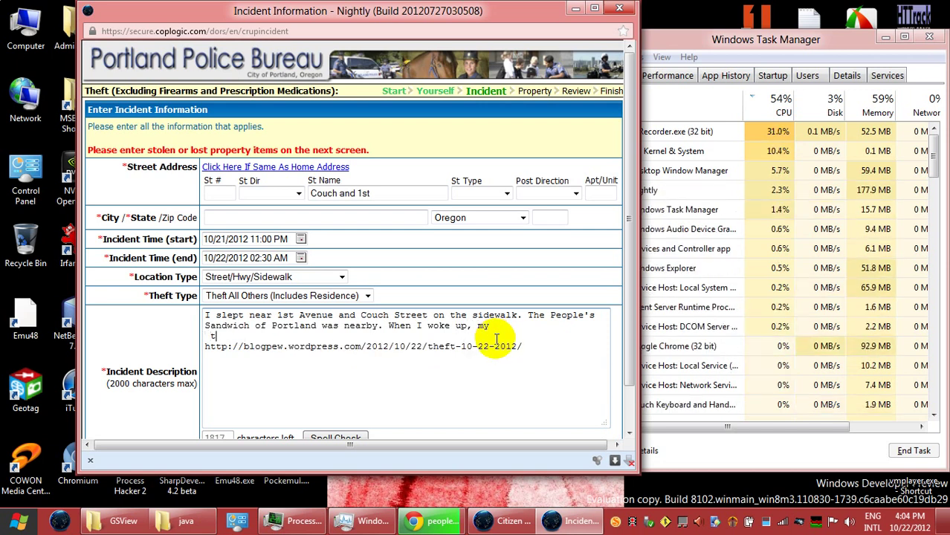
{"action": "key", "text": "BackSpace"}
{"action": "key", "text": "BackSpace"}
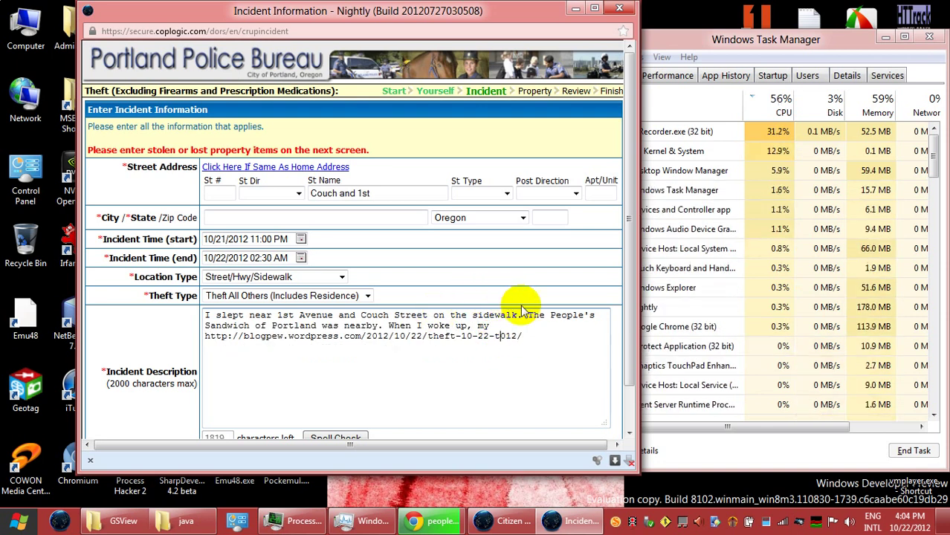
Step: Correct the mistyped year in the blog link to 2
{"action": "key", "text": "shift+Right"}
{"action": "type", "text": "2"}
{"action": "key", "text": "shift+Left"}
Step: Finish the sentence with 'tote bags were stolen', moving the blog link down a line
{"action": "left_click", "coordinate": [544, 327]}
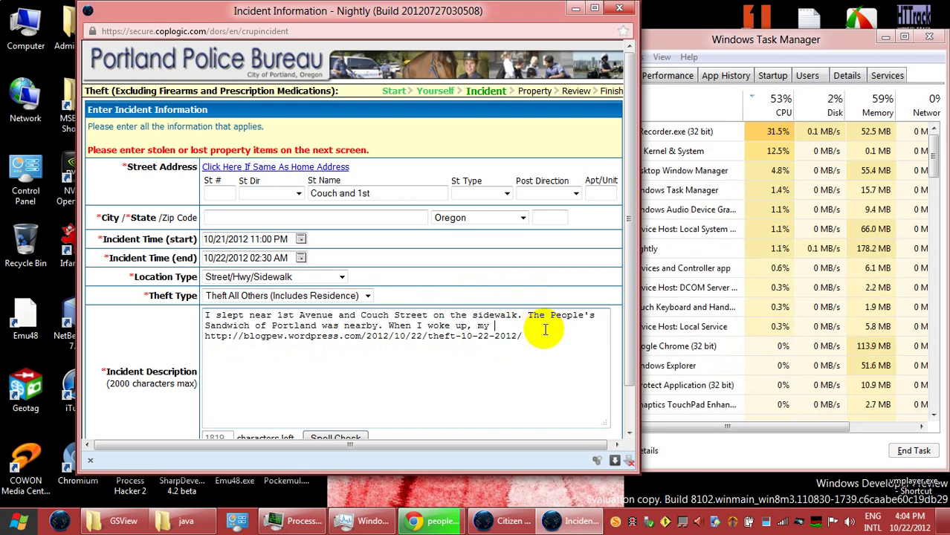
{"action": "key", "text": "Return"}
{"action": "key", "text": "Return"}
{"action": "key", "text": "Return"}
{"action": "key", "text": "Return"}
{"action": "key", "text": "Return"}
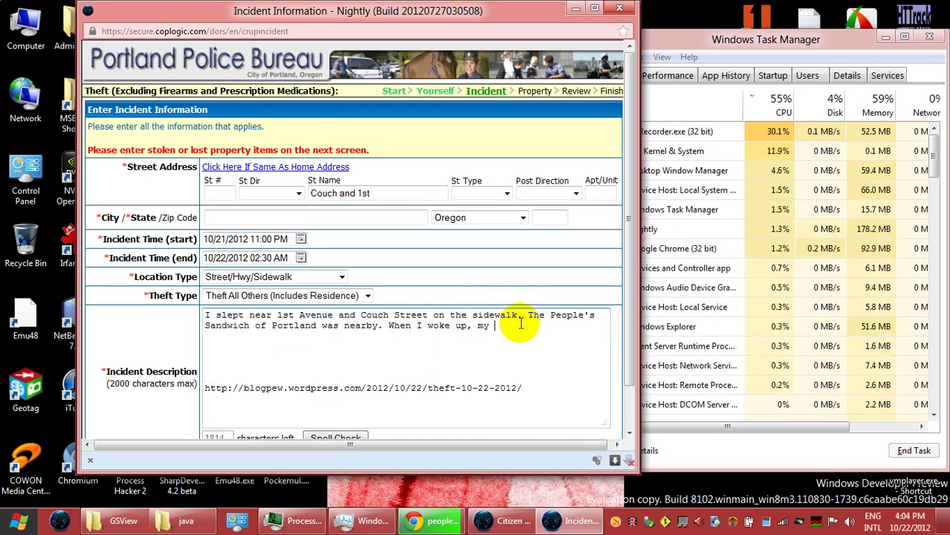
{"action": "left_click", "coordinate": [520, 324]}
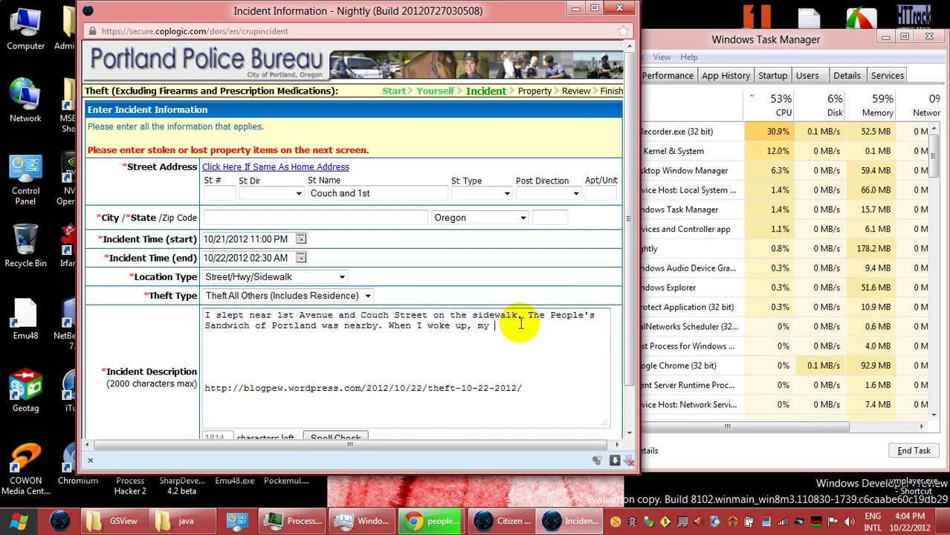
{"action": "type", "text": "tote "}
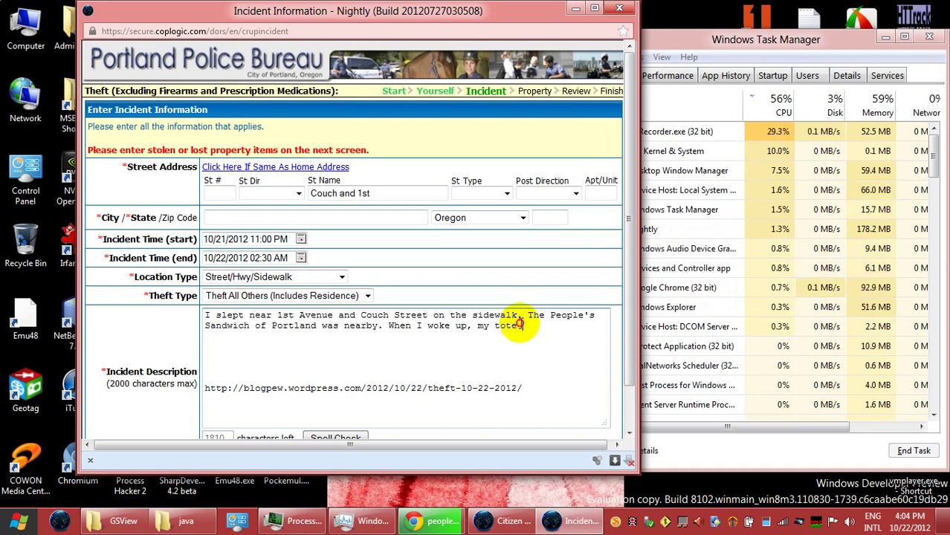
{"action": "type", "text": "bags"}
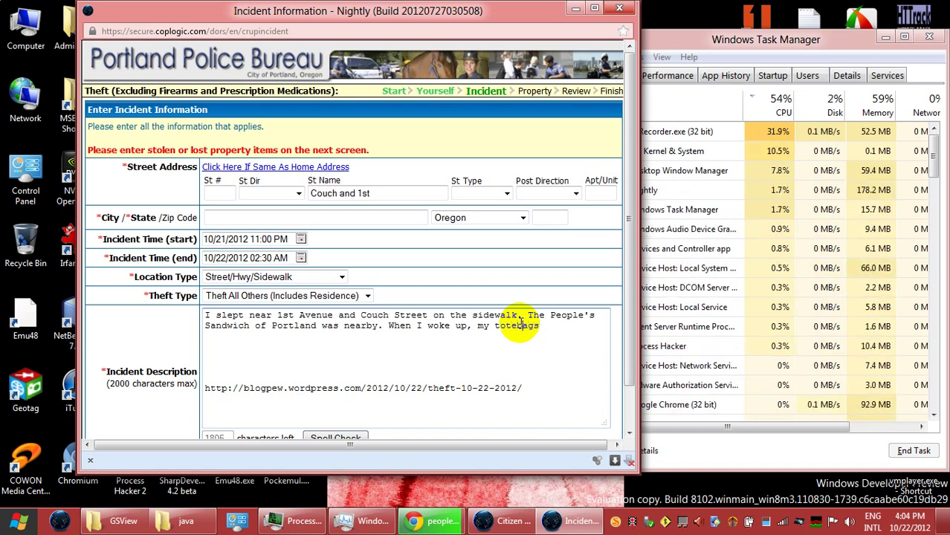
{"action": "left_click", "coordinate": [583, 324]}
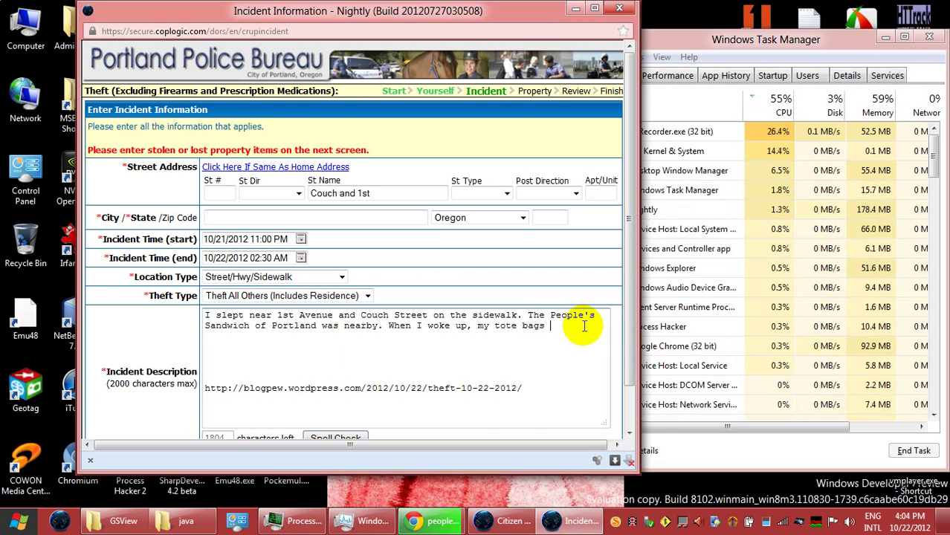
{"action": "type", "text": "were sto"}
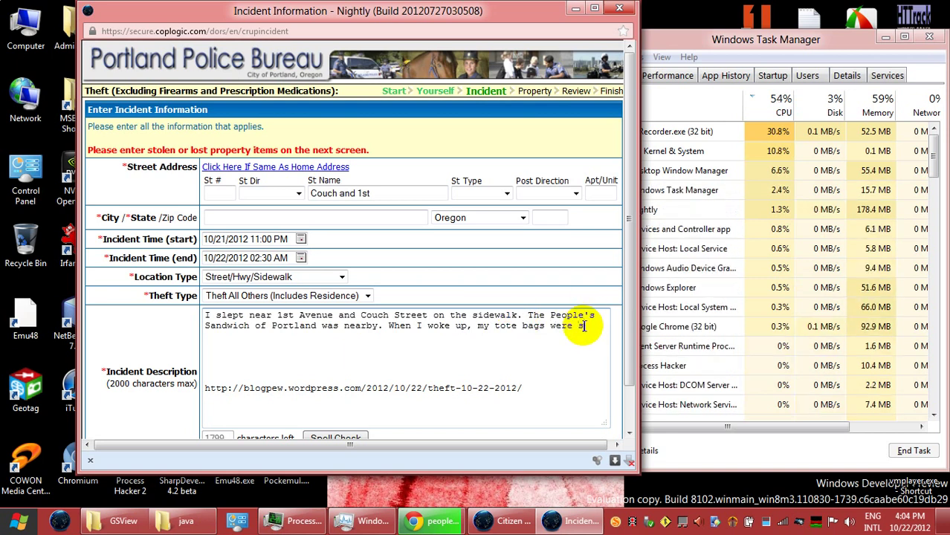
{"action": "type", "text": "len."}
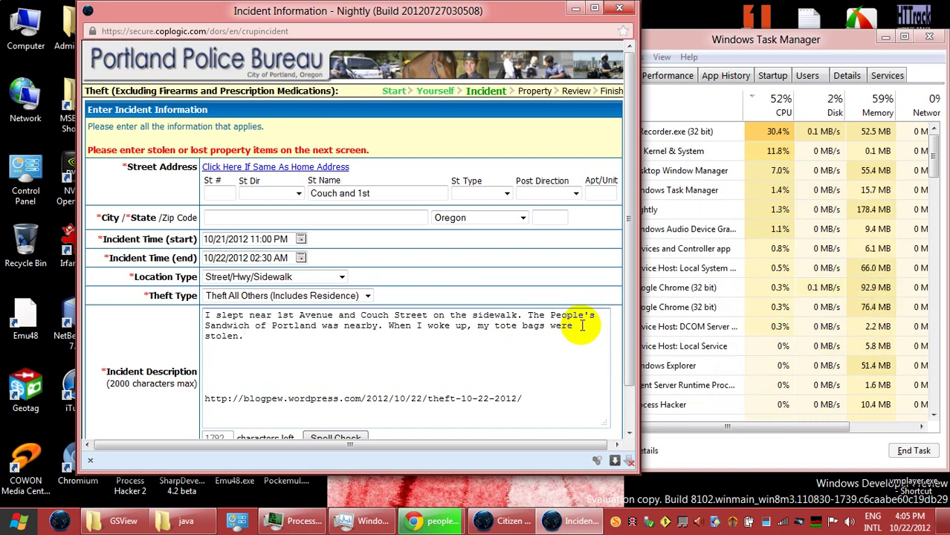
{"action": "key", "text": "BackSpace"}
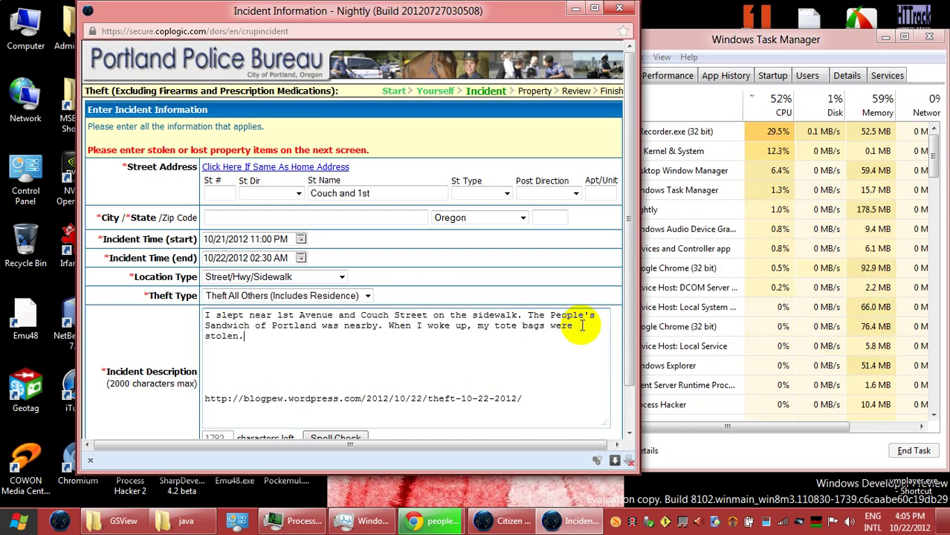
Step: Start a new line below the narrative and type 'Here is my'
{"action": "key", "text": "Return"}
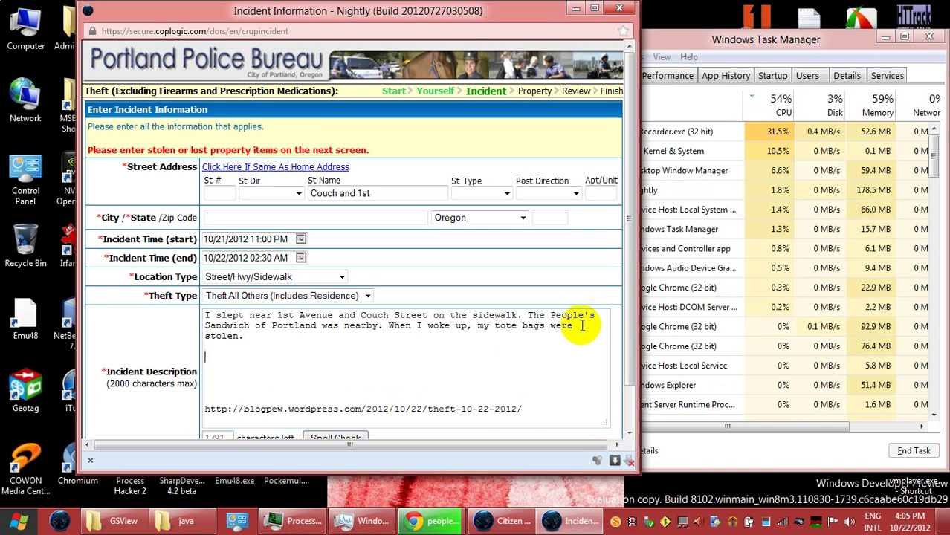
{"action": "type", "text": "Her"}
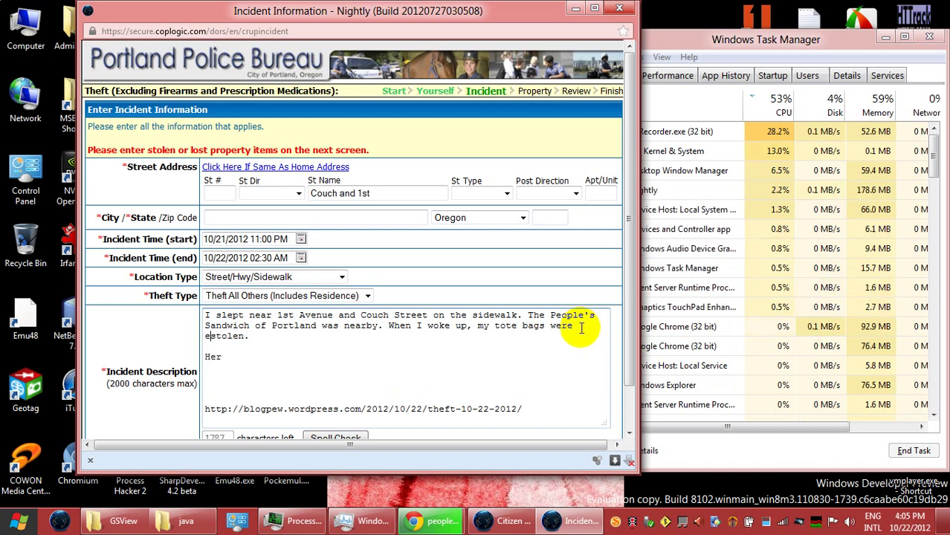
{"action": "key", "text": "BackSpace"}
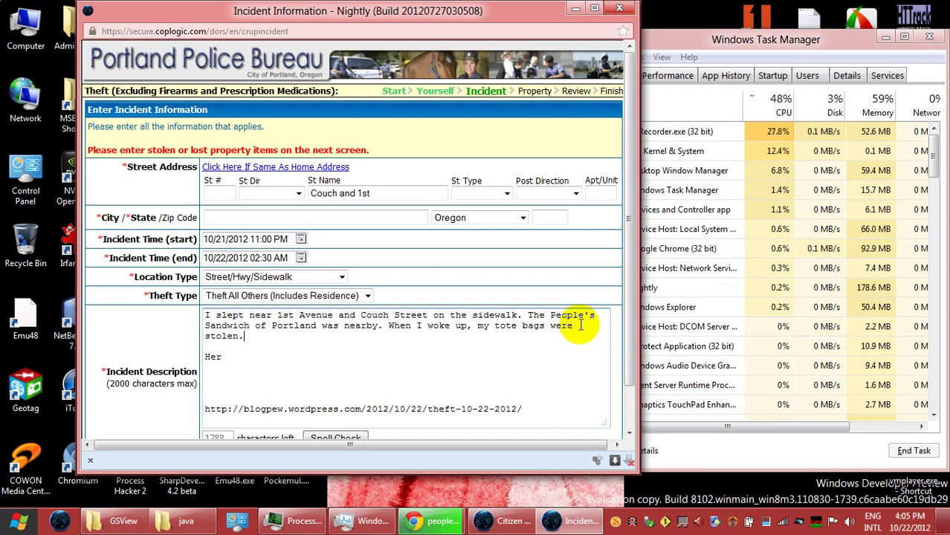
{"action": "type", "text": "e"}
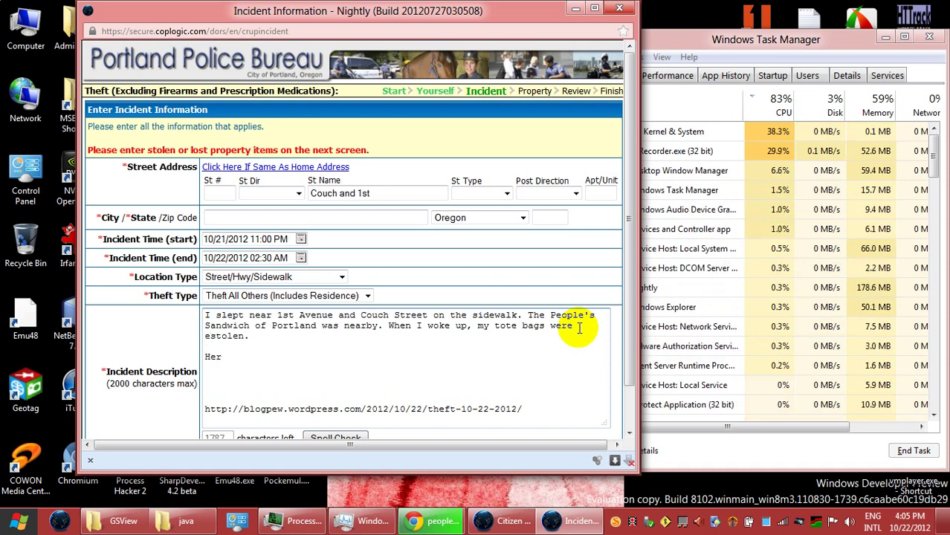
{"action": "key", "text": "BackSpace"}
{"action": "key", "text": "Down"}
{"action": "key", "text": "Right"}
{"action": "key", "text": "Right"}
{"action": "key", "text": "Right"}
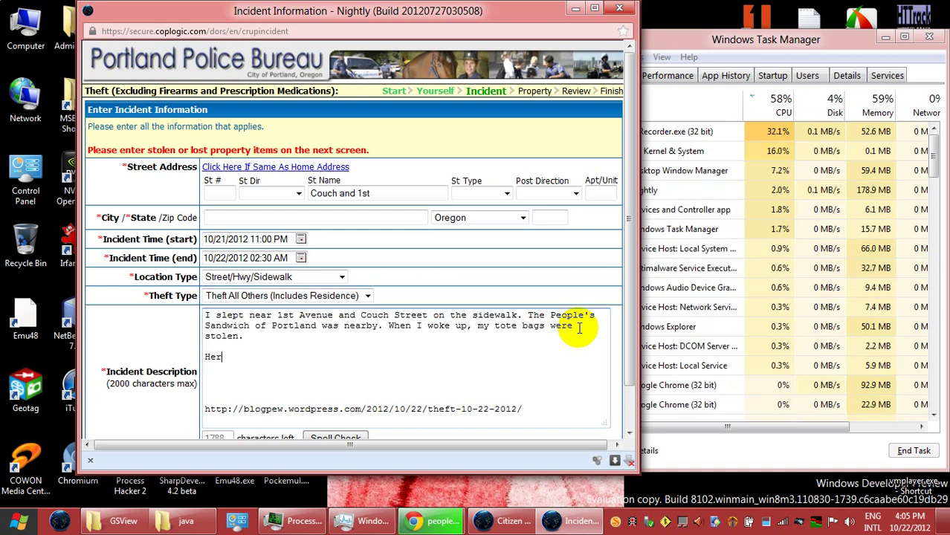
{"action": "type", "text": "e is"}
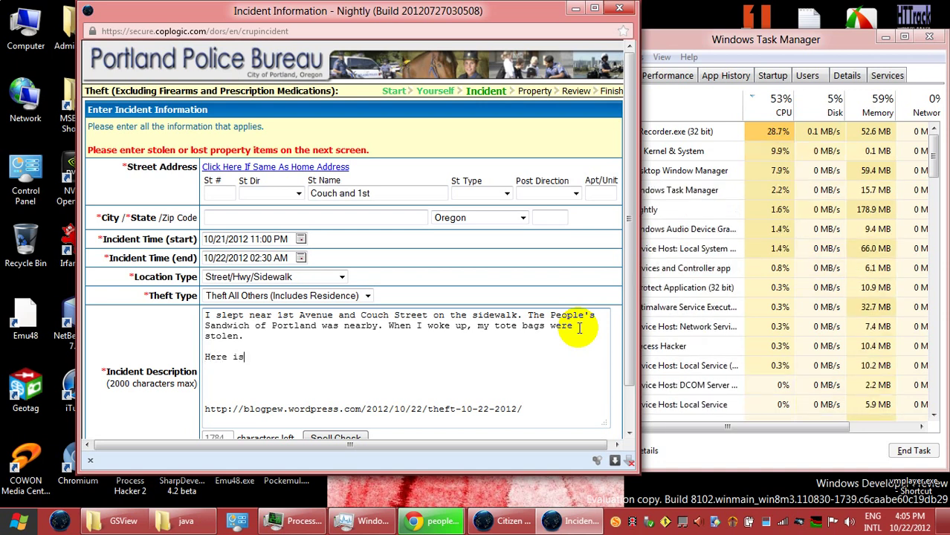
{"action": "type", "text": " my"}
Step: Complete the line as 'Here is my blog with photos.' and remove the extra blank line
{"action": "left_click", "coordinate": [583, 335]}
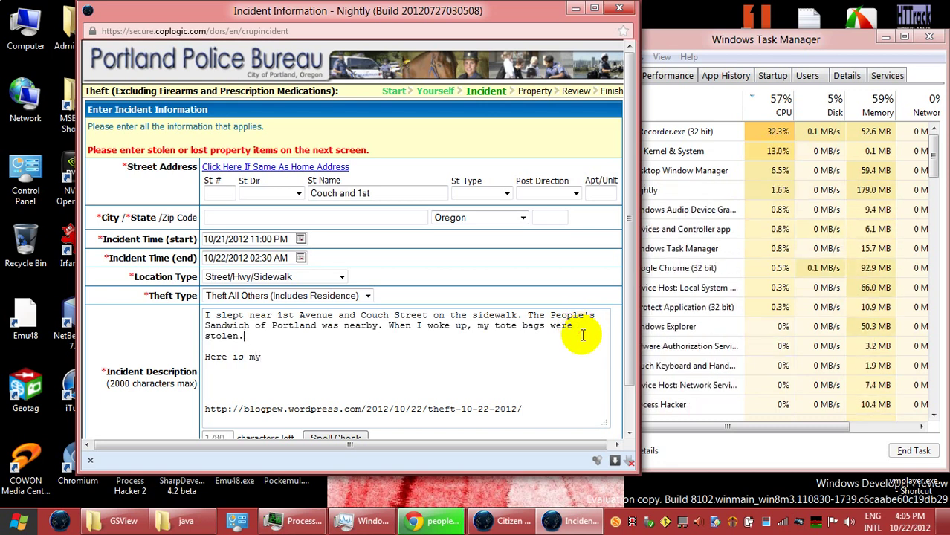
{"action": "key", "text": "Down"}
{"action": "key", "text": "Down"}
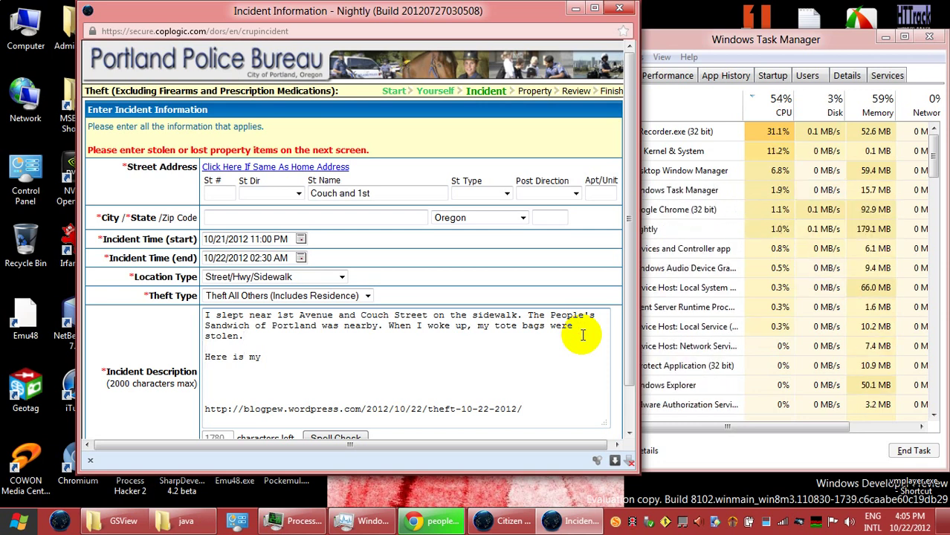
{"action": "key", "text": "Right"}
{"action": "key", "text": "Right"}
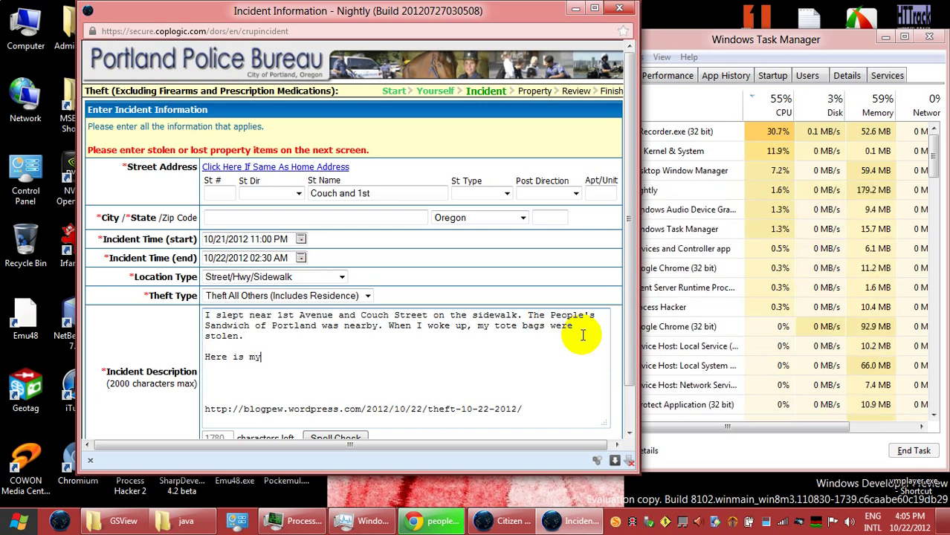
{"action": "type", "text": "b"}
{"action": "left_click", "coordinate": [581, 334]}
{"action": "type", "text": "lo"}
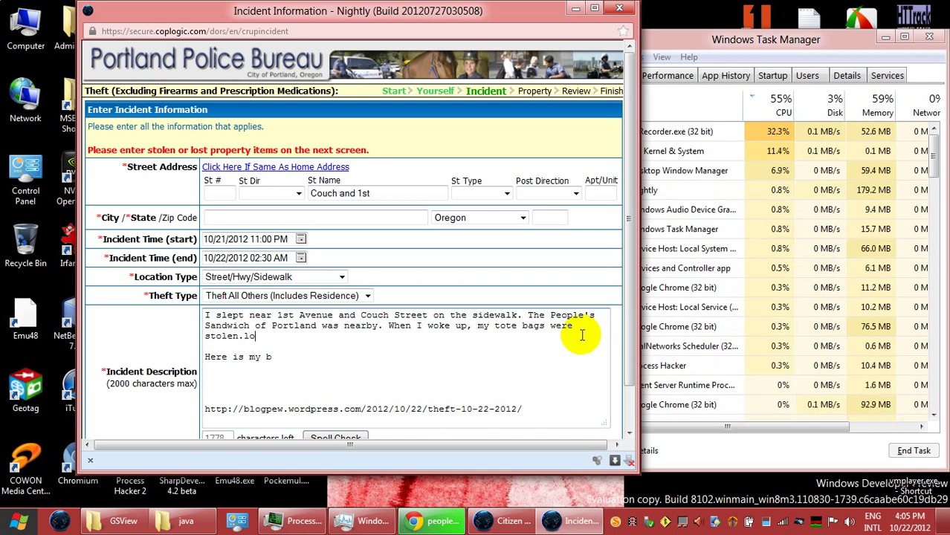
{"action": "key", "text": "BackSpace"}
{"action": "key", "text": "BackSpace"}
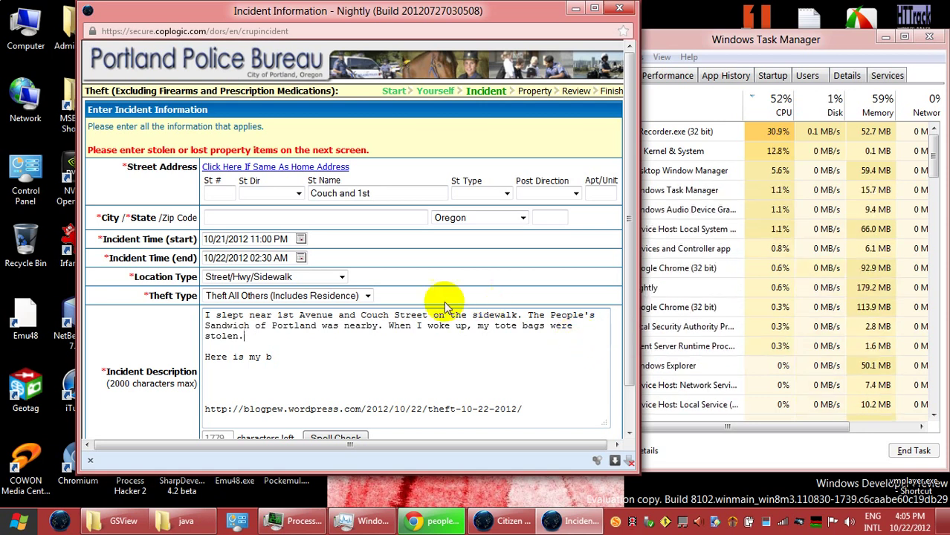
{"action": "type", "text": "log"}
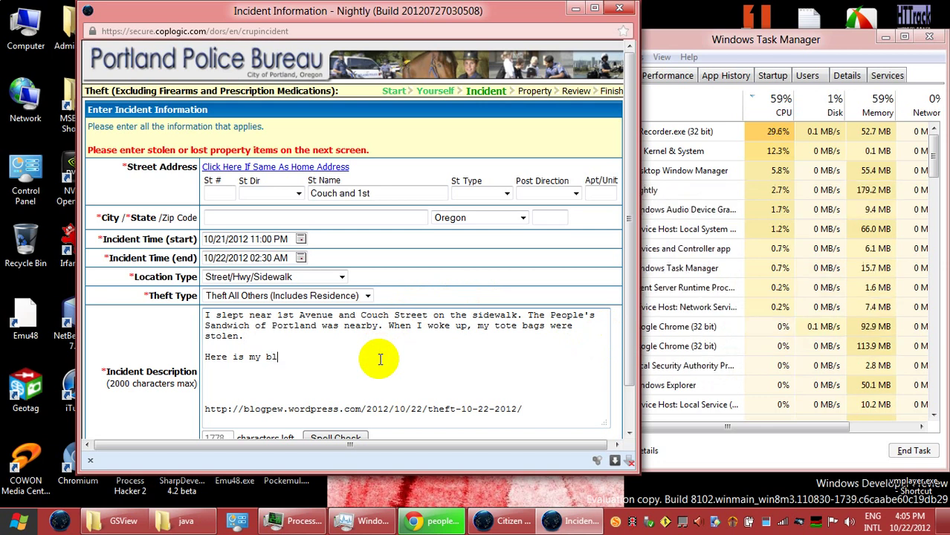
{"action": "type", "text": "th phot"}
{"action": "key", "text": "Return"}
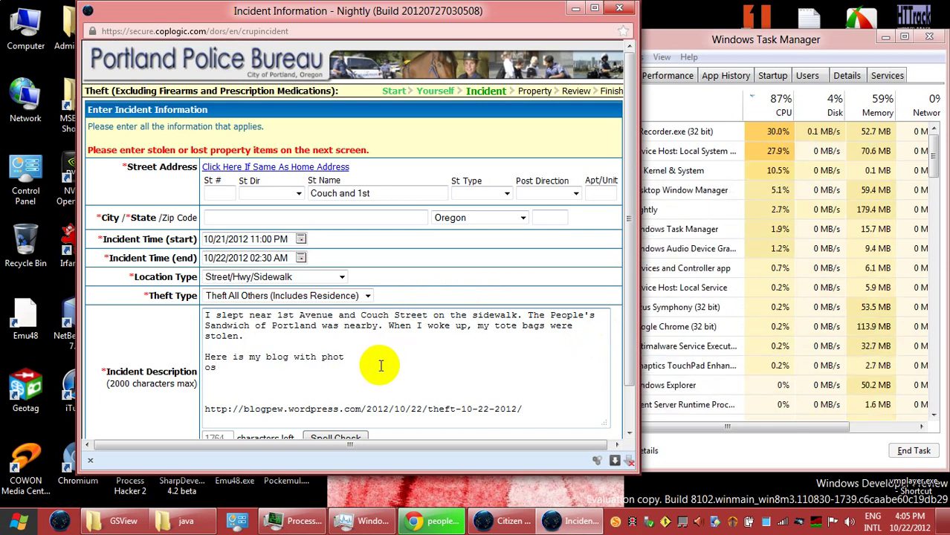
{"action": "key", "text": "BackSpace"}
{"action": "key", "text": "BackSpace"}
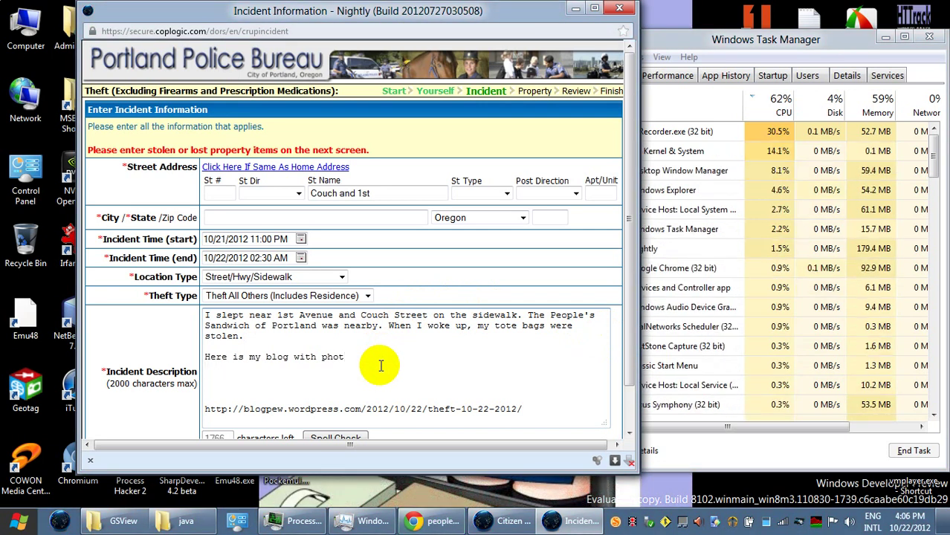
{"action": "type", "text": "os."}
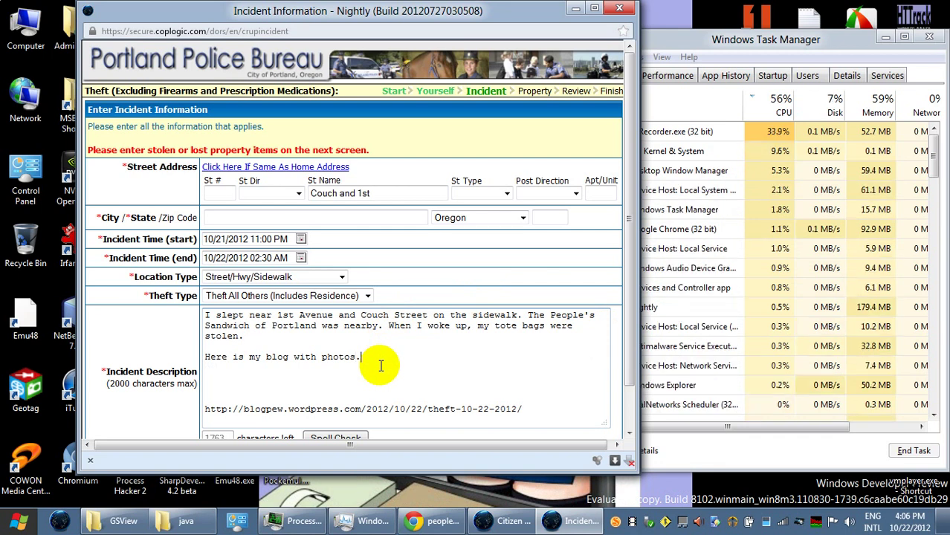
{"action": "key", "text": "Return"}
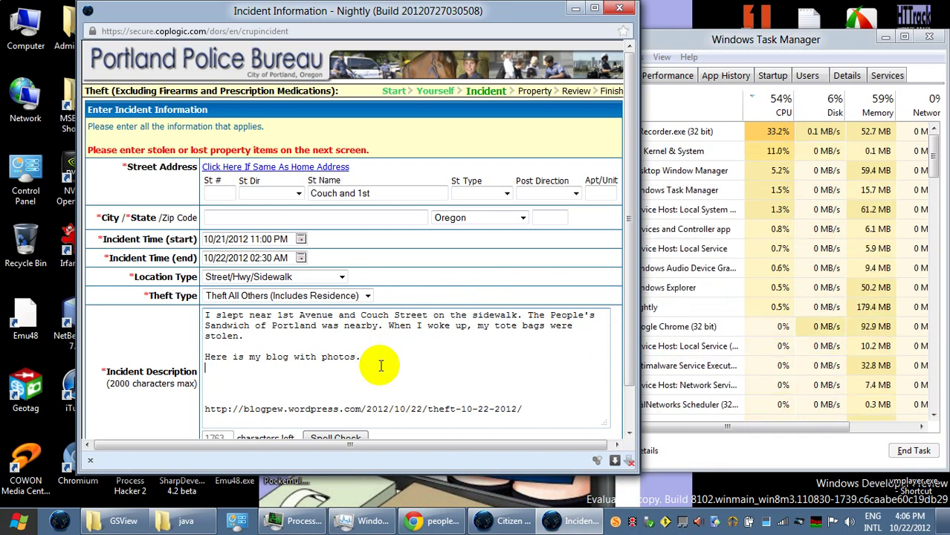
{"action": "key", "text": "Delete"}
{"action": "key", "text": "Delete"}
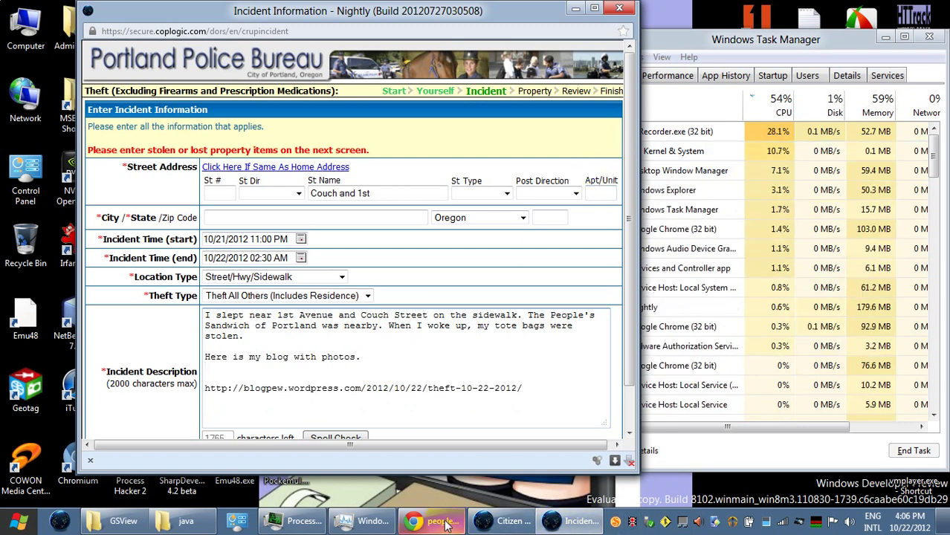
{"action": "mouse_move", "coordinate": [439, 521]}
{"action": "left_click", "coordinate": [445, 490]}
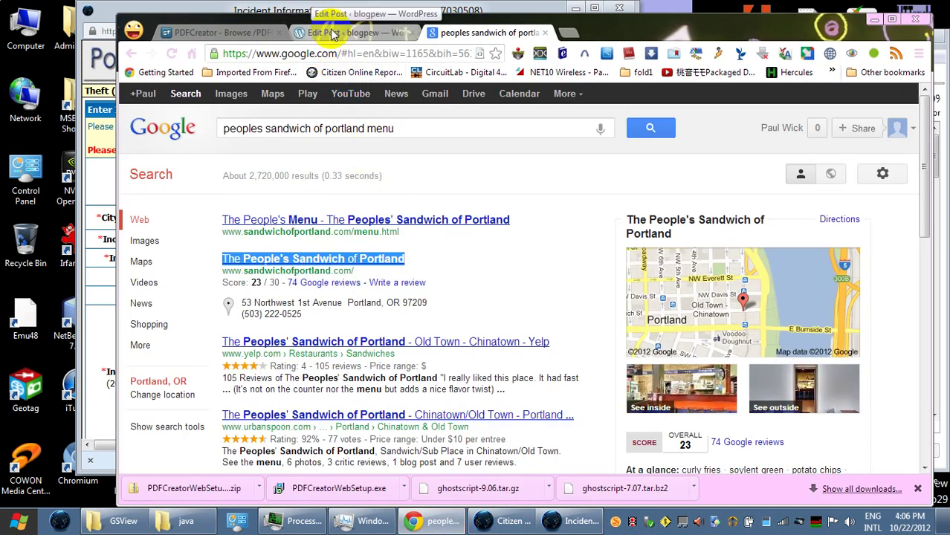
{"action": "left_click", "coordinate": [343, 34]}
{"action": "left_click", "coordinate": [636, 181]}
{"action": "key", "text": "ctrl+c"}
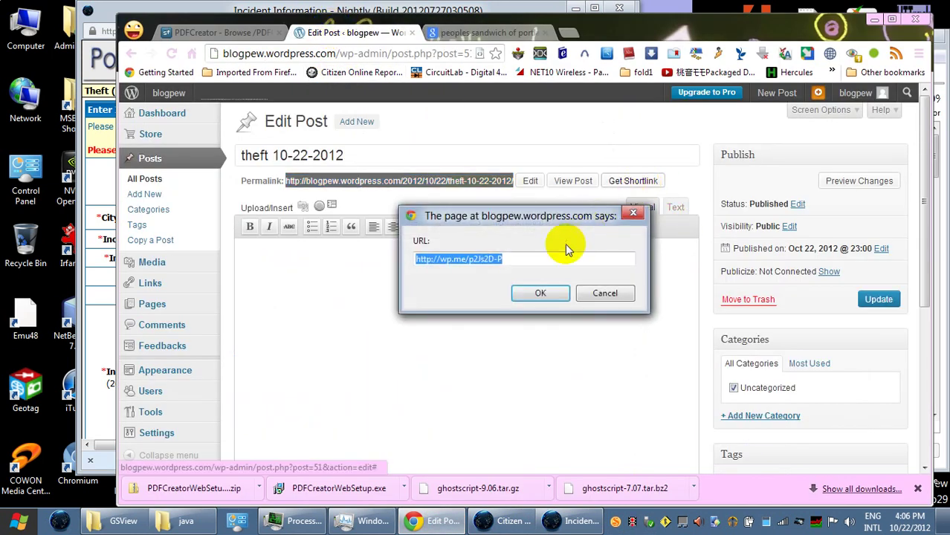
{"action": "left_click", "coordinate": [540, 293]}
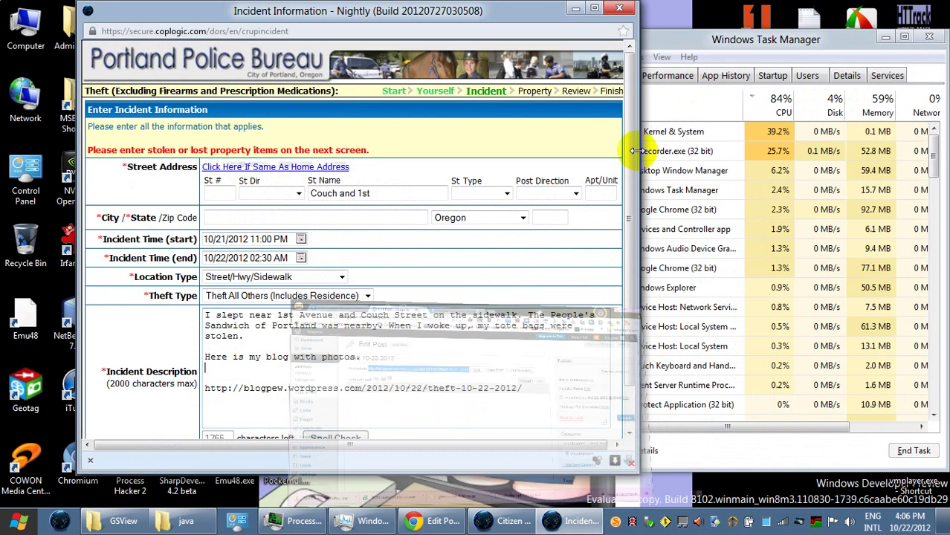
{"action": "left_click", "coordinate": [874, 19]}
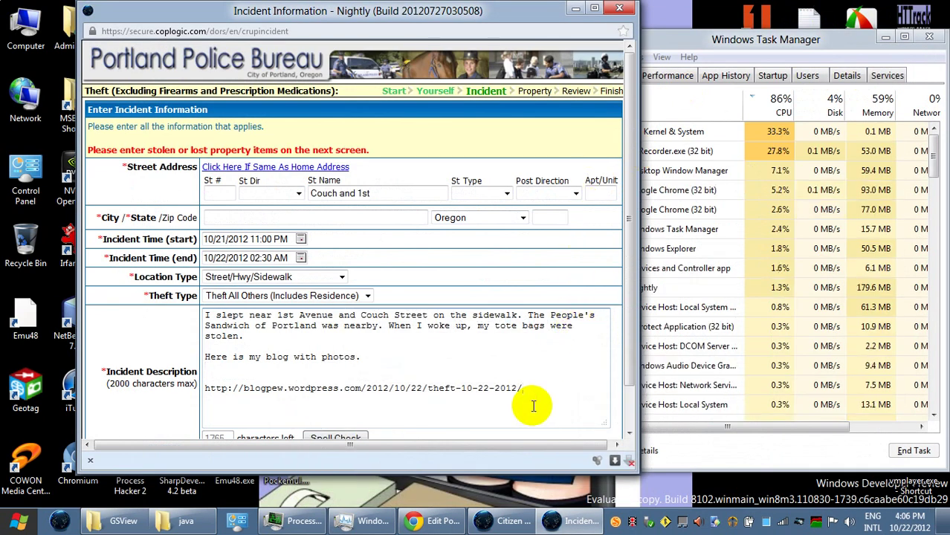
{"action": "key", "text": "Return"}
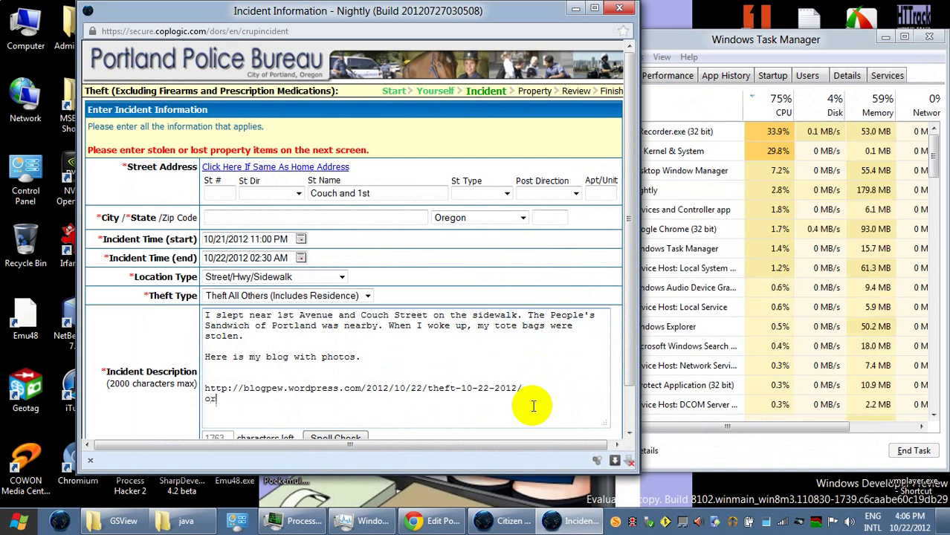
{"action": "type", "text": "or"}
{"action": "key", "text": "Return"}
{"action": "key", "text": "ctrl+v"}
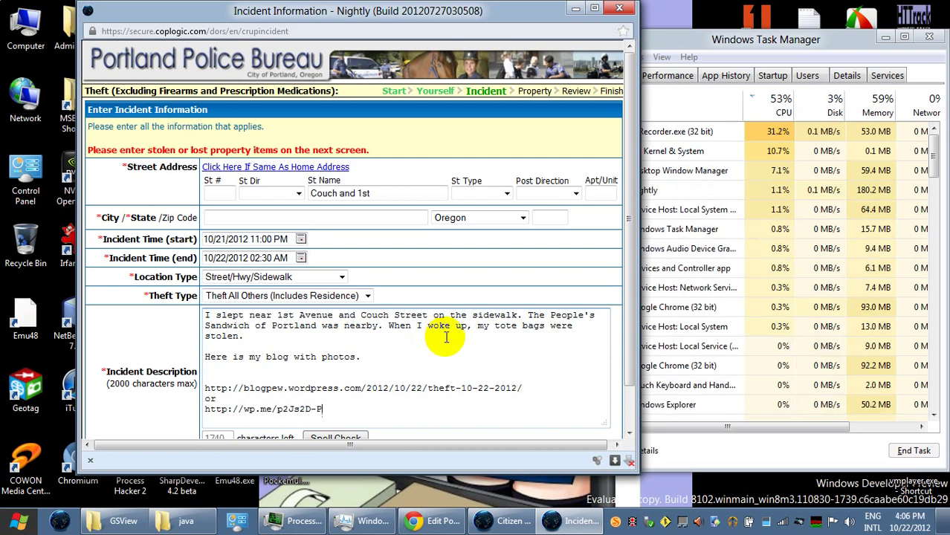
{"action": "scroll", "coordinate": [628, 420], "scroll_direction": "down", "scroll_amount": 2}
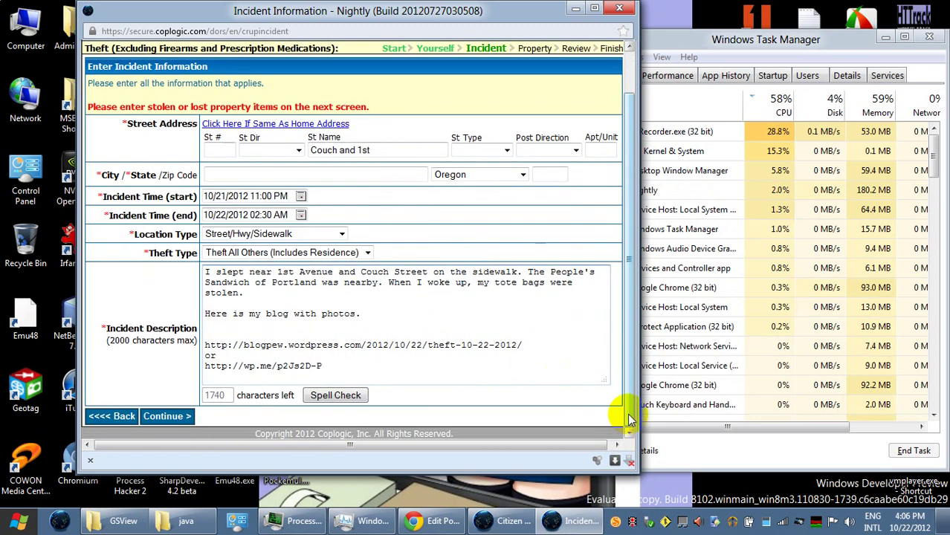